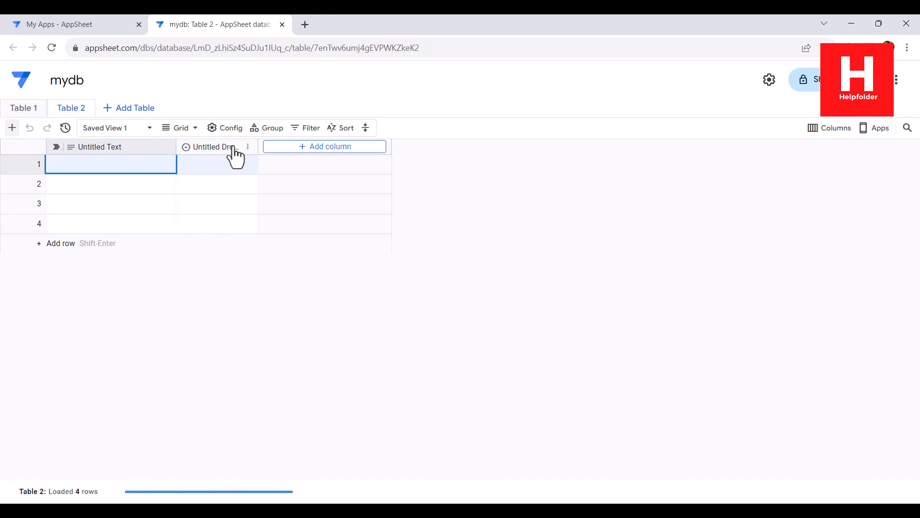
# - Try to delete the Untitled Dropdown column from Table 2
pyautogui.click(248, 148)
pyautogui.click(317, 424)
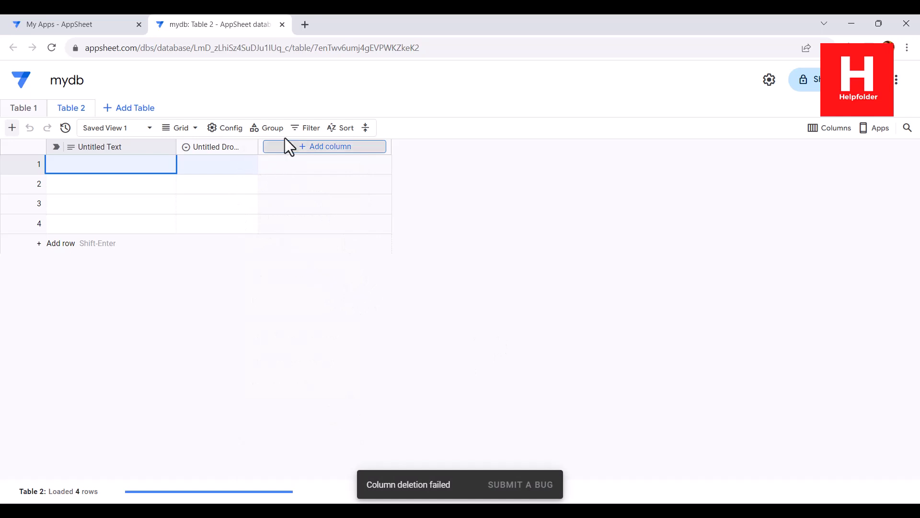
# - Add a column named Date with type DateTime and use it as the table's label column
pyautogui.click(319, 148)
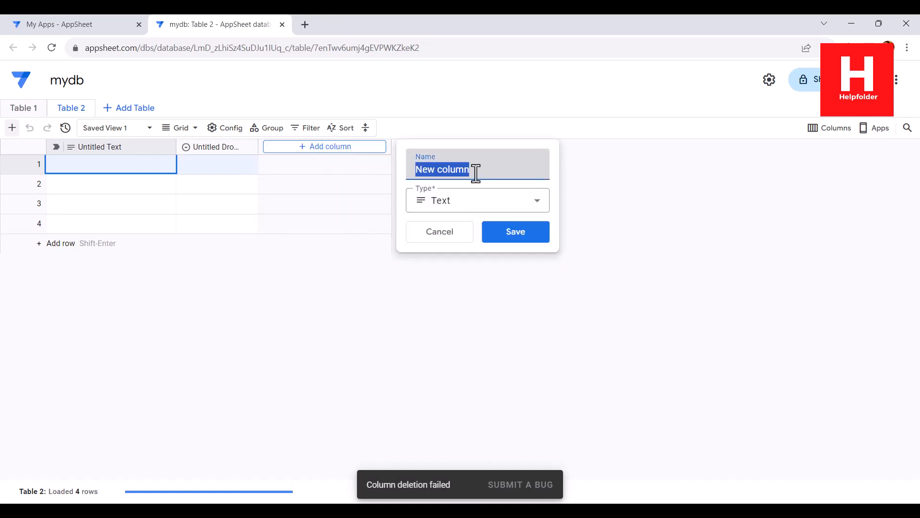
pyautogui.write('Date')
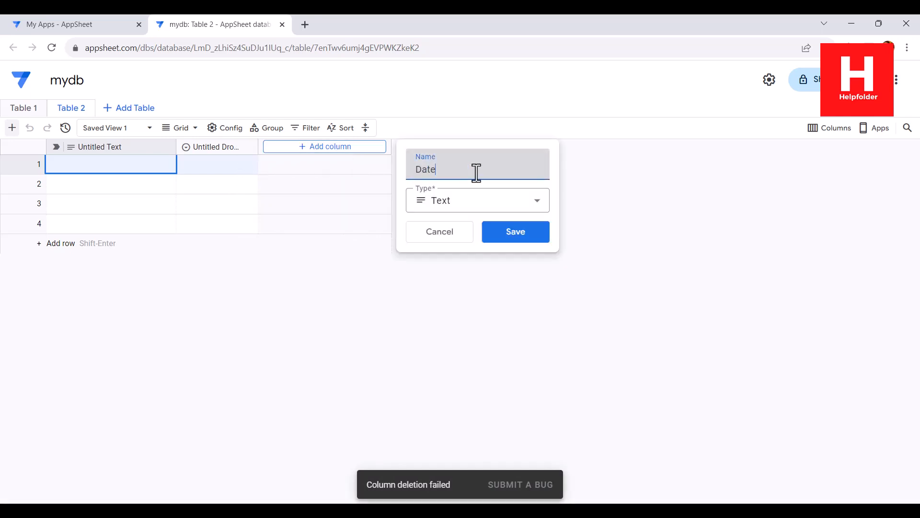
pyautogui.click(538, 203)
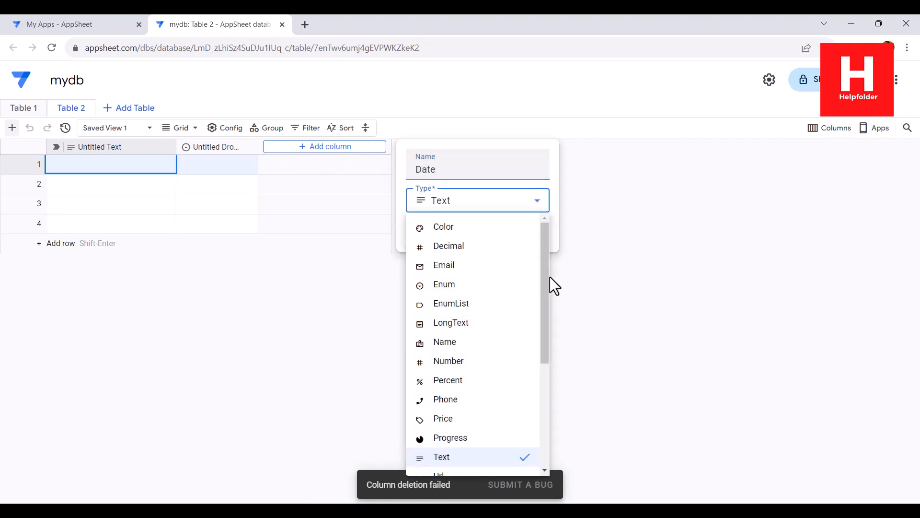
pyautogui.moveTo(546, 287); pyautogui.dragTo(540, 385)
pyautogui.moveTo(489, 367)
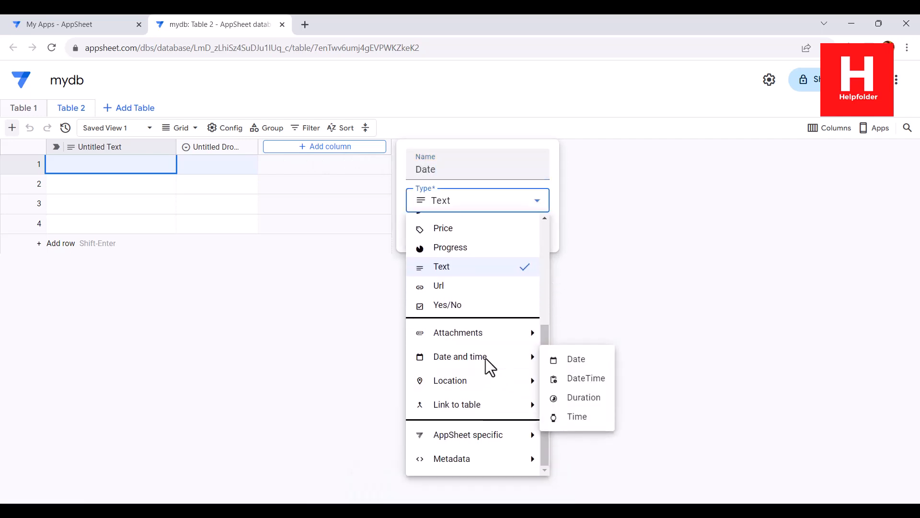
pyautogui.click(583, 379)
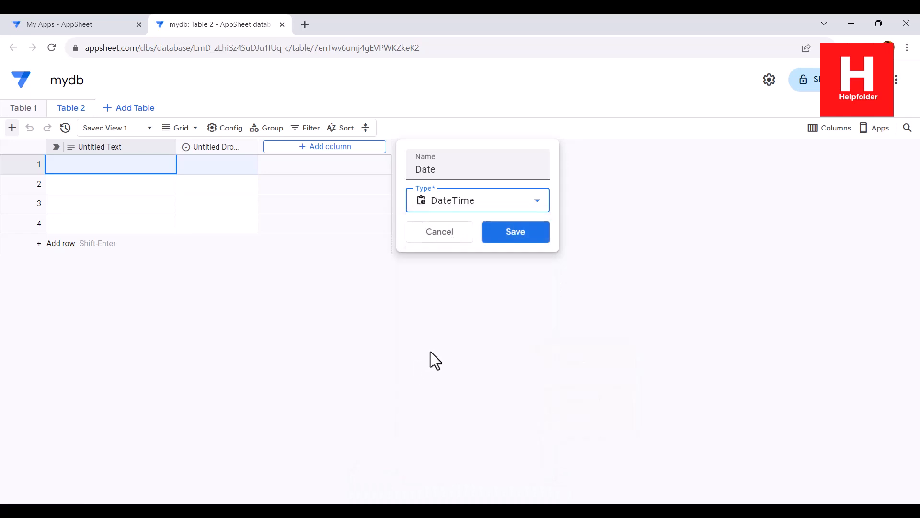
pyautogui.click(518, 234)
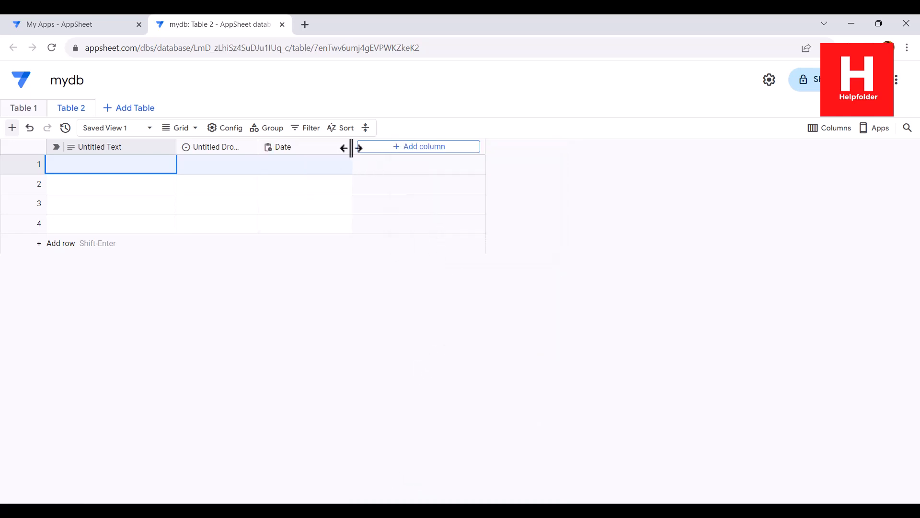
pyautogui.click(341, 148)
pyautogui.click(565, 245)
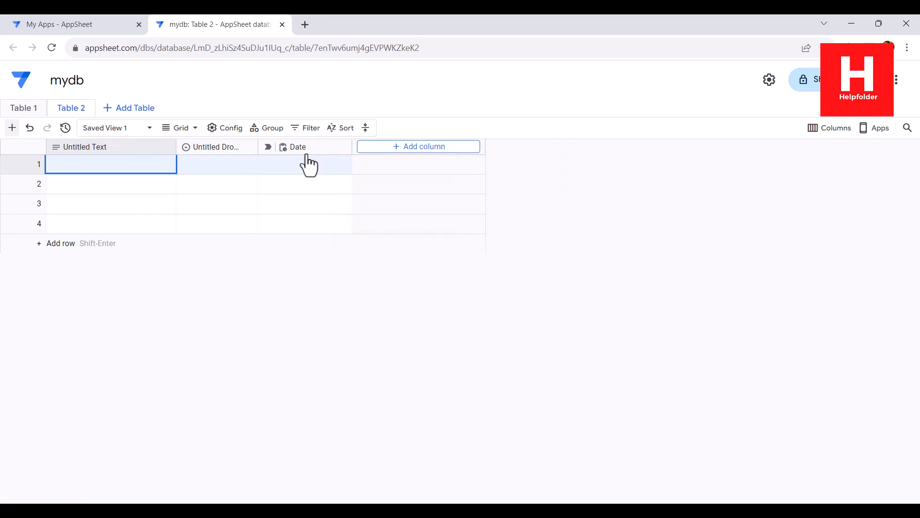
# - Delete the Untitled Text column from Table 2
pyautogui.click(165, 148)
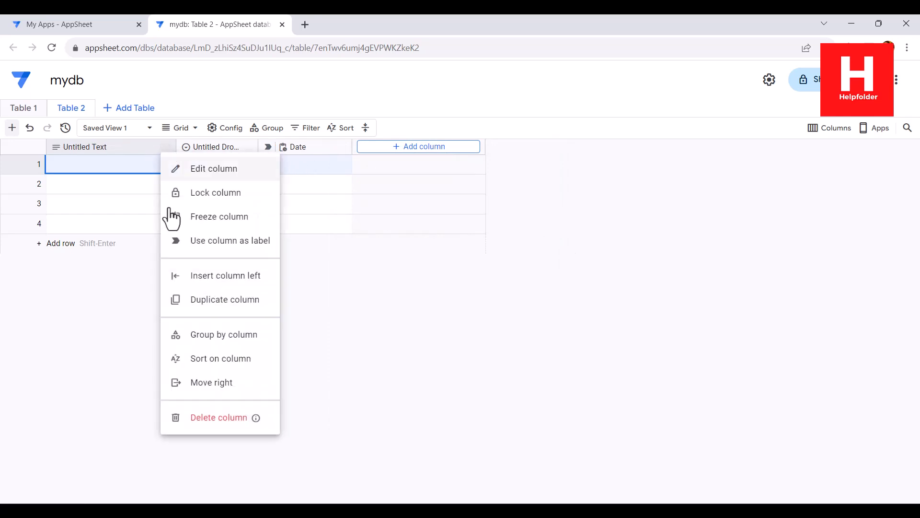
pyautogui.click(218, 417)
pyautogui.click(528, 299)
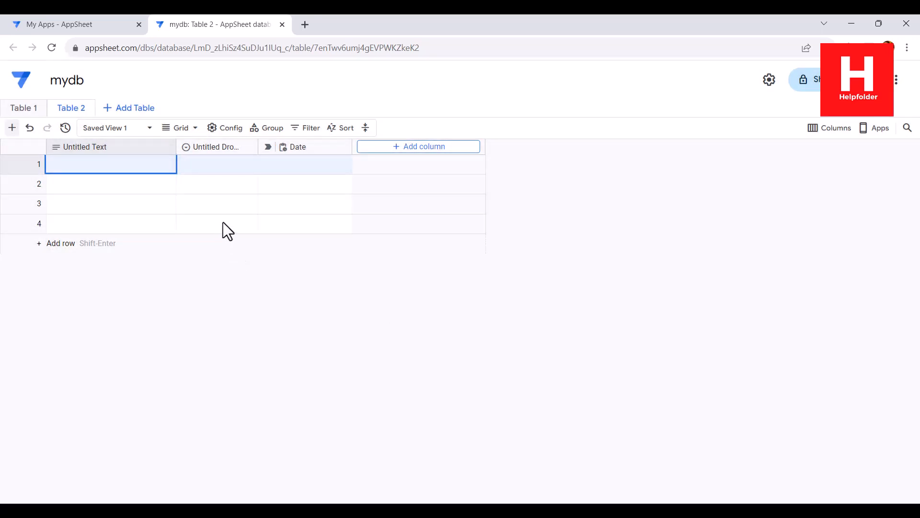
# - Try to delete the Untitled Dropdown column, and move it behind the Date column
pyautogui.click(119, 148)
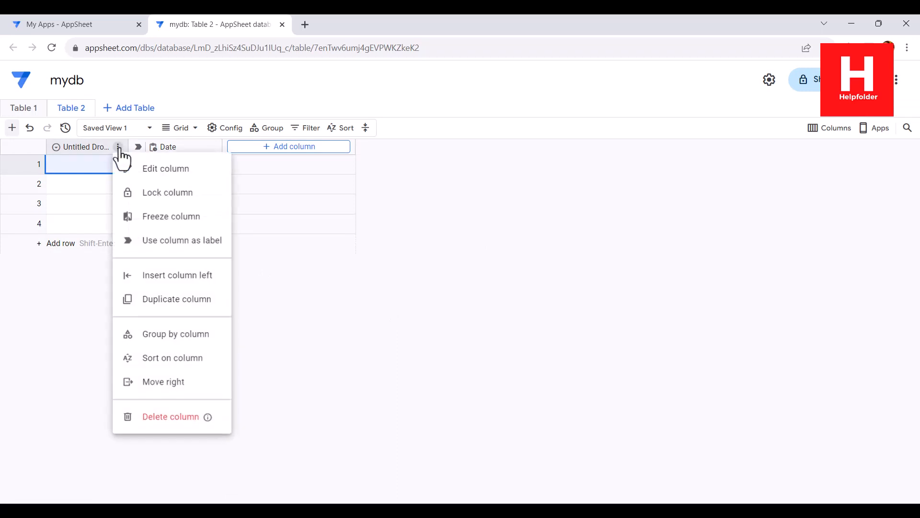
pyautogui.click(169, 418)
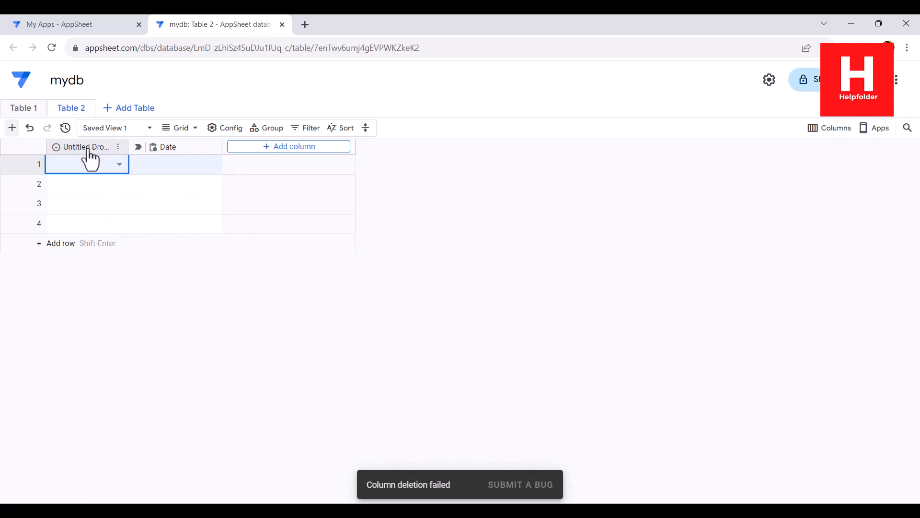
pyautogui.moveTo(88, 156); pyautogui.dragTo(194, 178)
# - Add a new column named Purpose with type Text
pyautogui.click(292, 147)
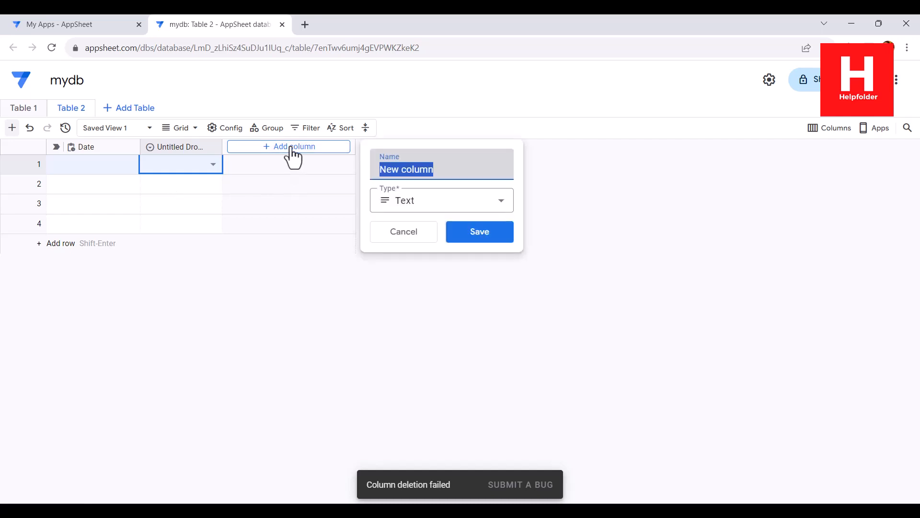
pyautogui.write('Purpose')
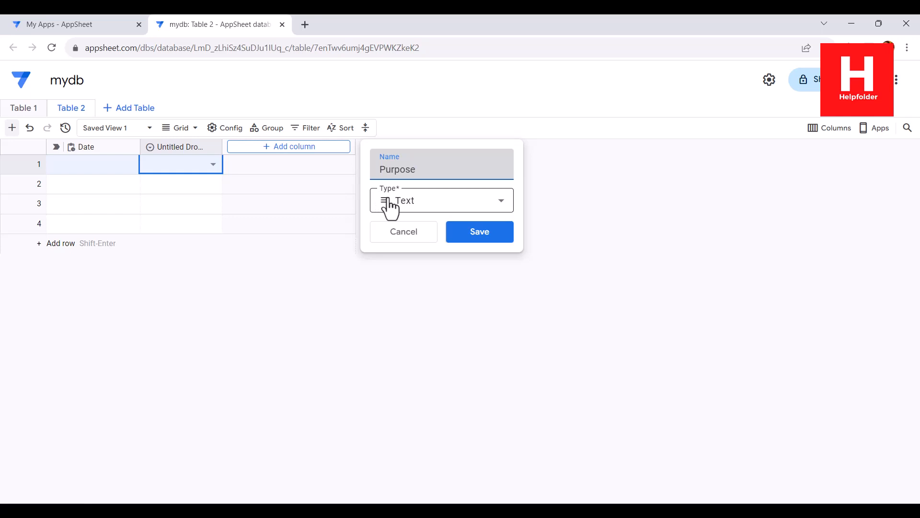
pyautogui.click(431, 210)
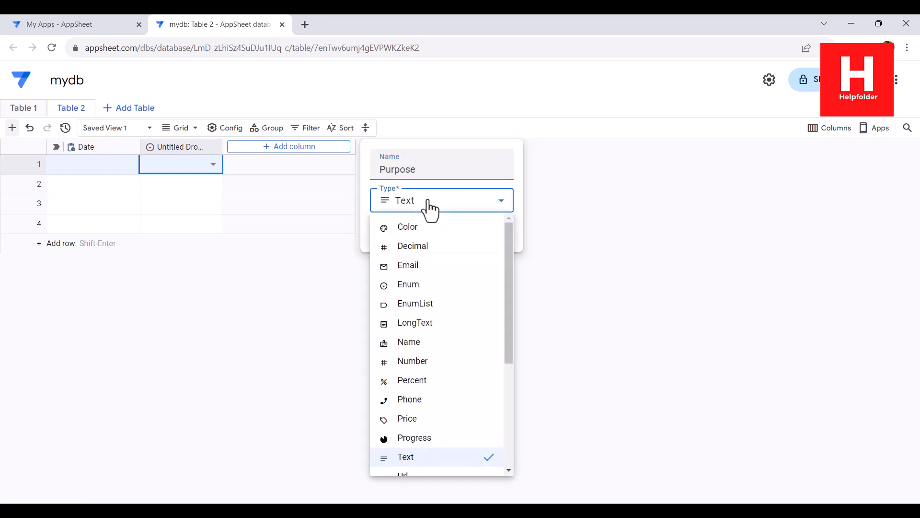
pyautogui.click(424, 141)
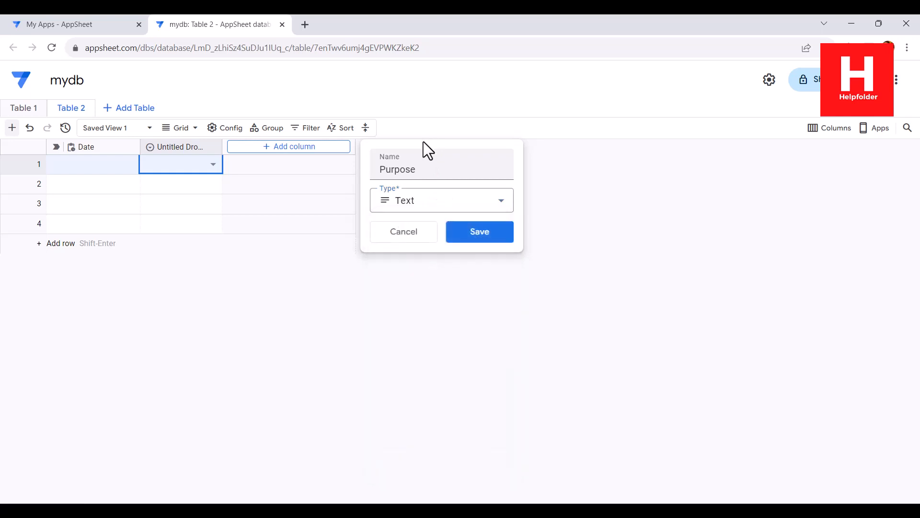
pyautogui.click(484, 233)
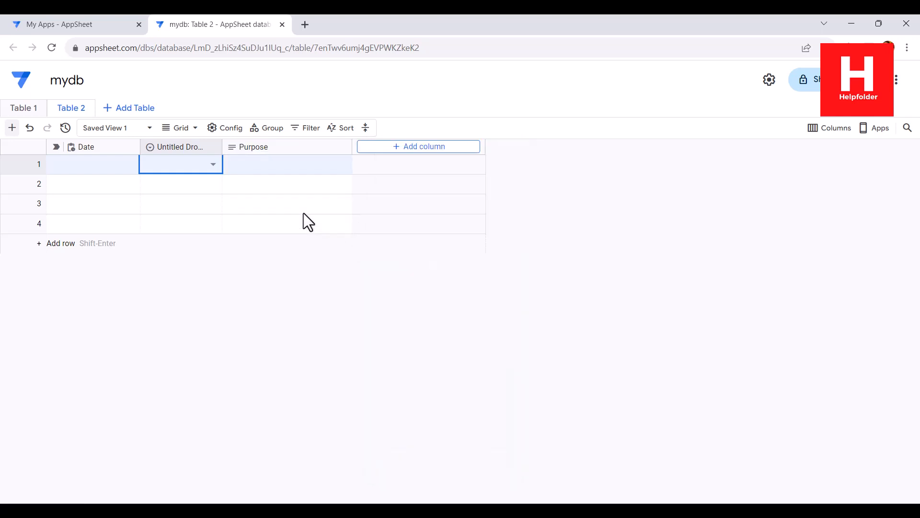
# - Add a new column named Odometer Start with type Decimal
pyautogui.click(394, 146)
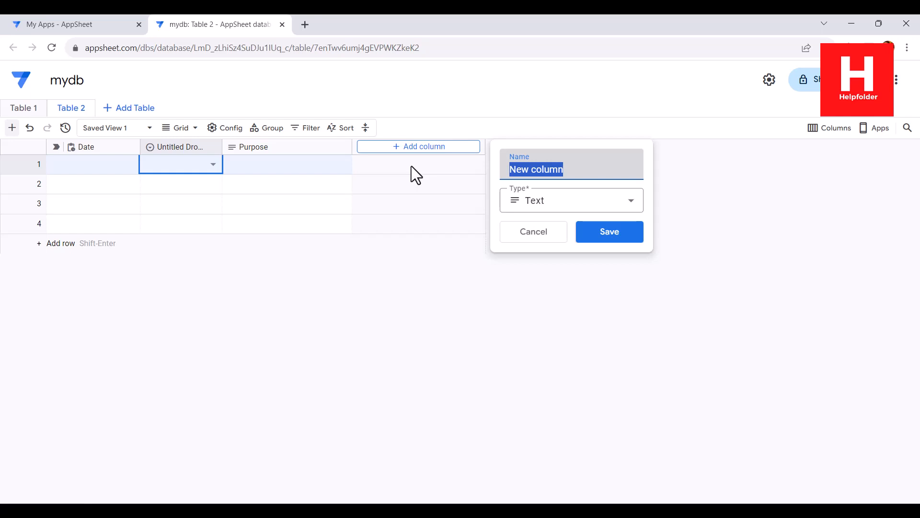
pyautogui.write('Odome')
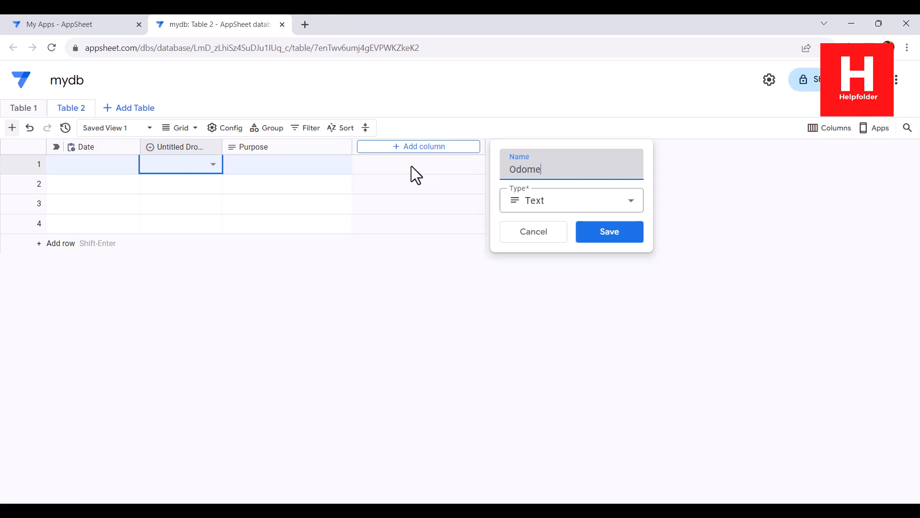
pyautogui.write('ter Start')
pyautogui.click(559, 202)
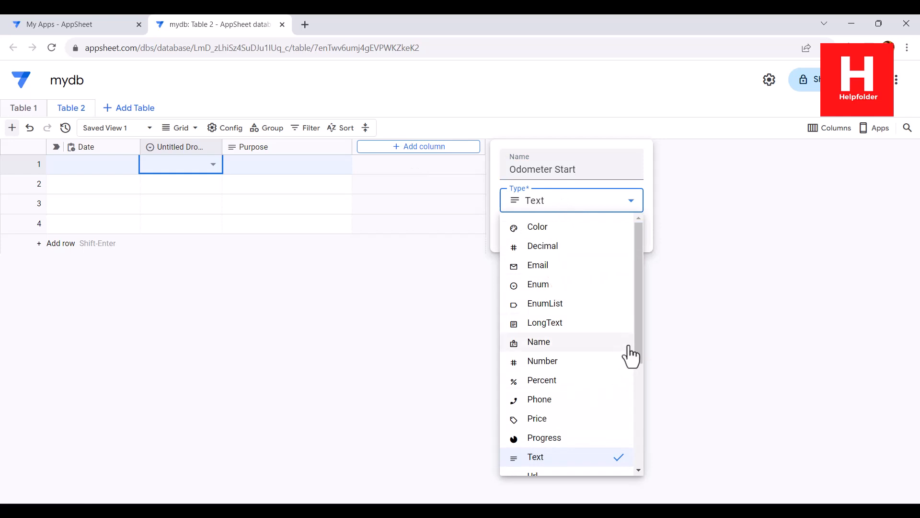
pyautogui.moveTo(638, 356)
pyautogui.mouseDown()
pyautogui.moveTo(637, 403)
pyautogui.moveTo(646, 344)
pyautogui.mouseUp()
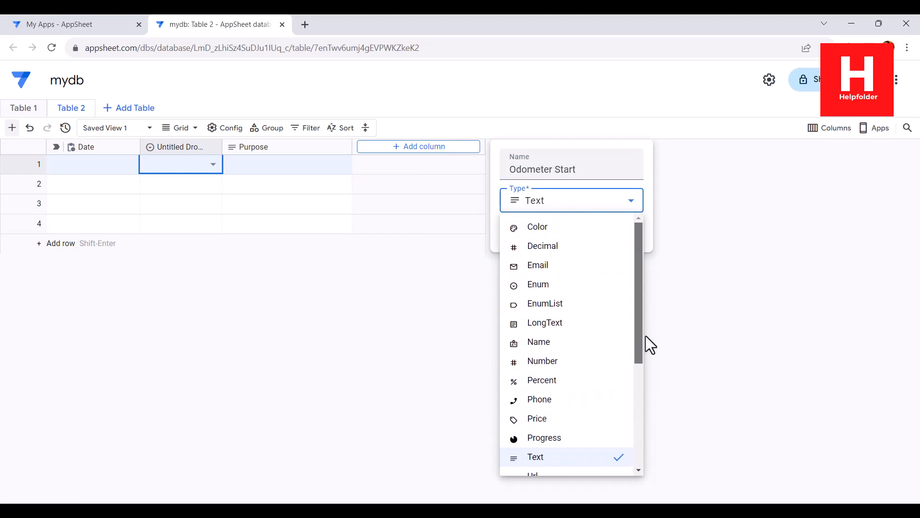
pyautogui.click(559, 248)
pyautogui.click(614, 239)
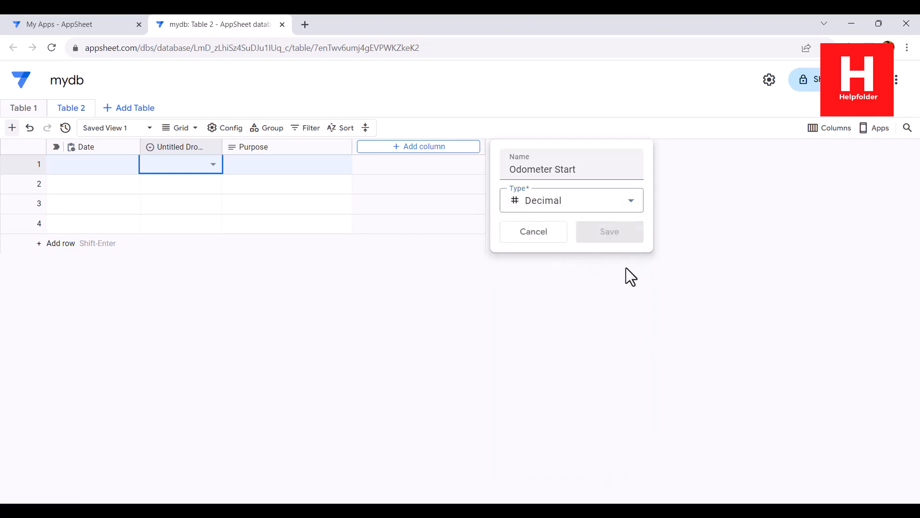
# - Add a new column named Odometer Finish with type Decimal
pyautogui.click(491, 147)
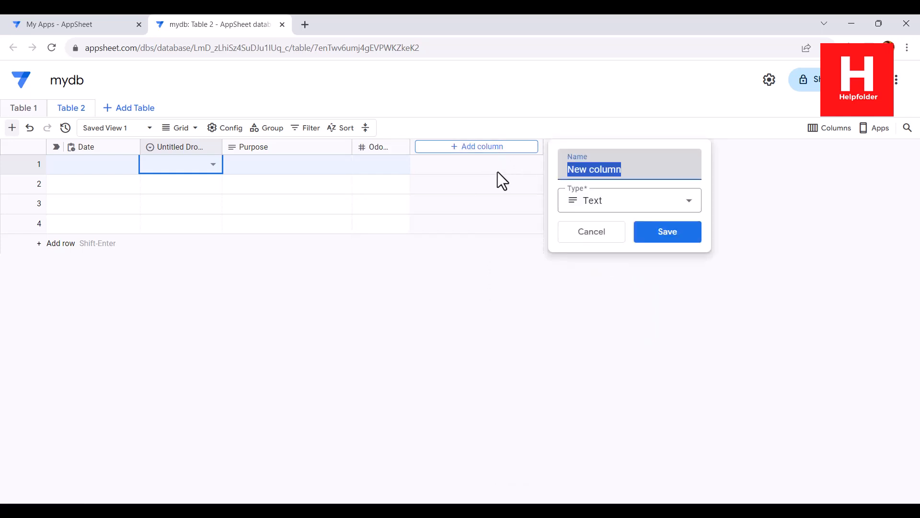
pyautogui.write('Odom')
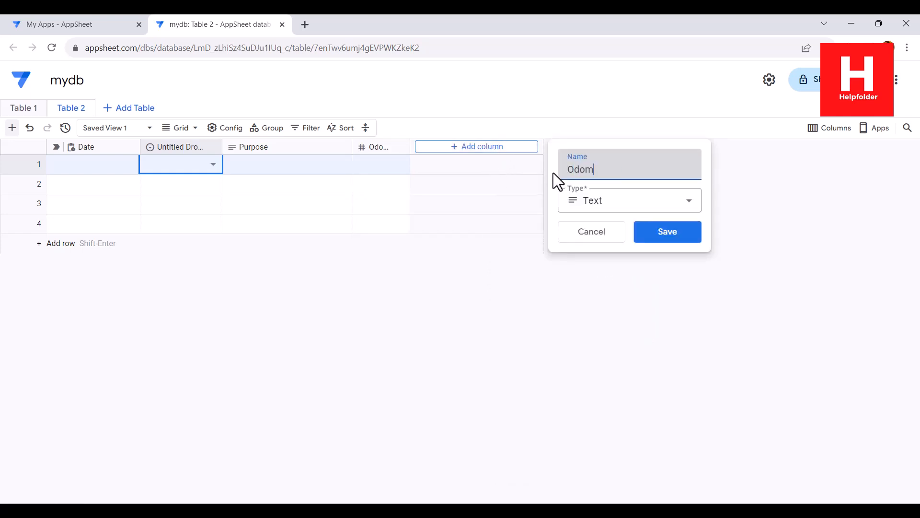
pyautogui.write('eter Finish')
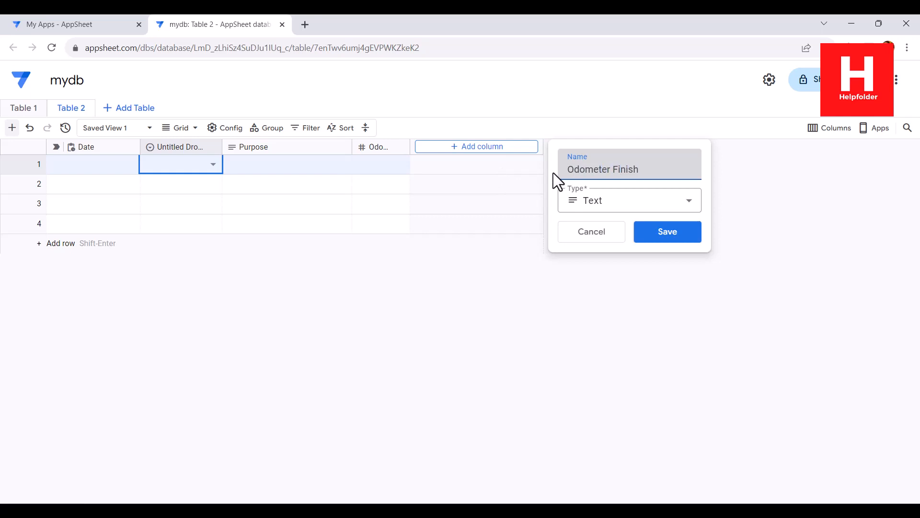
pyautogui.click(591, 203)
pyautogui.click(602, 249)
pyautogui.click(670, 242)
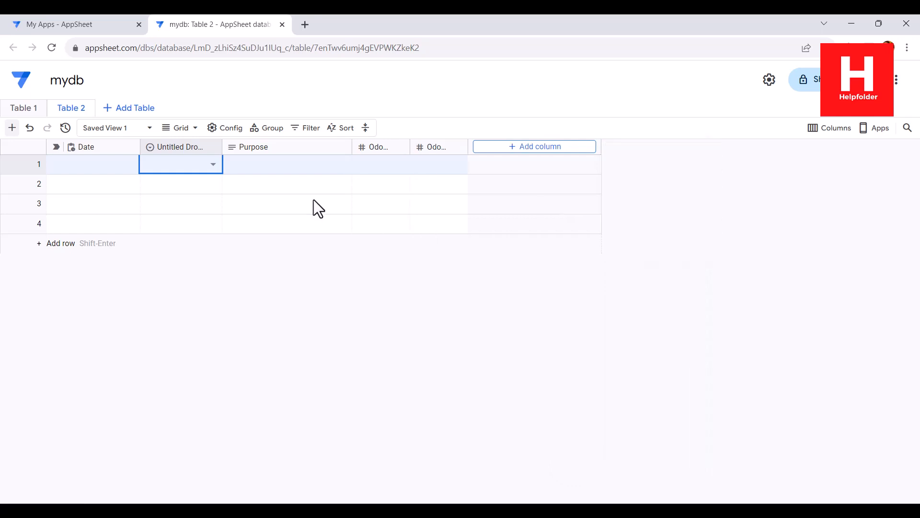
# - Delete the Untitled Dropdown column between Date and Purpose
pyautogui.click(213, 147)
pyautogui.click(252, 442)
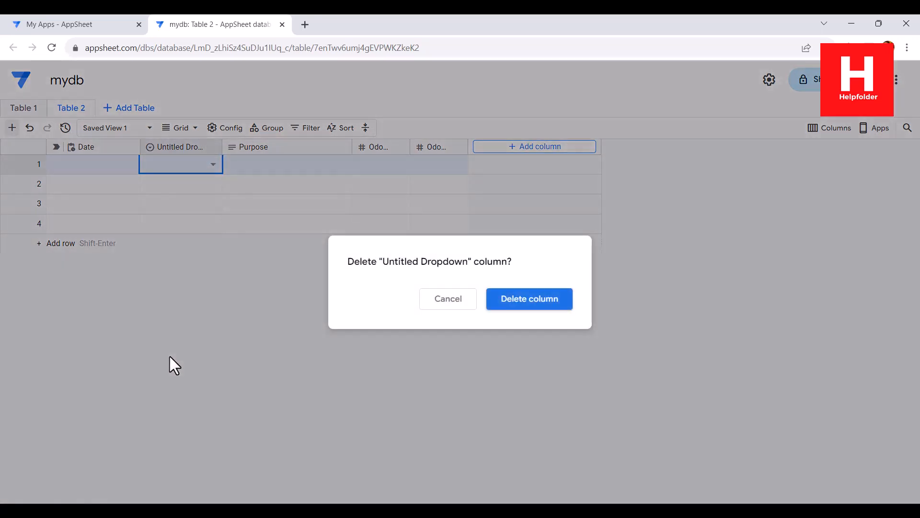
pyautogui.click(539, 301)
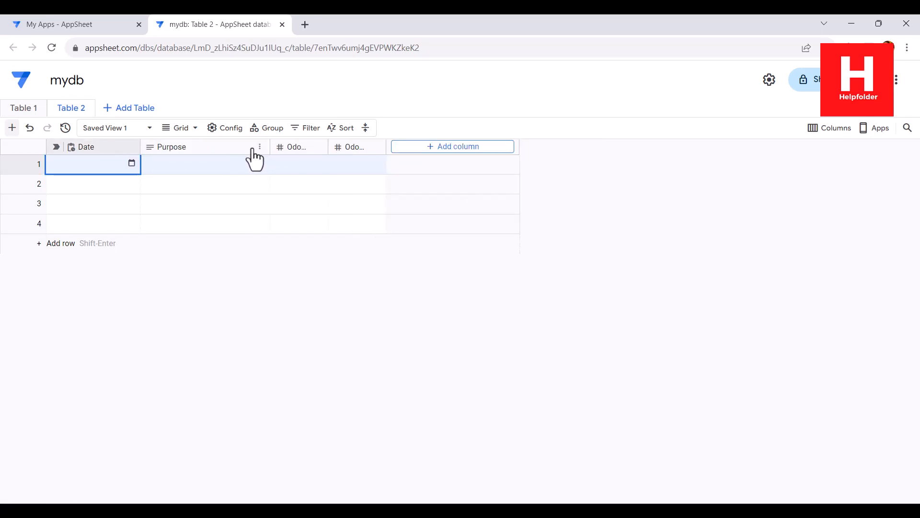
# - Widen the Odometer Finish and Odometer Start columns to fit their full names, and narrow the Purpose column
pyautogui.moveTo(386, 146); pyautogui.dragTo(444, 149)
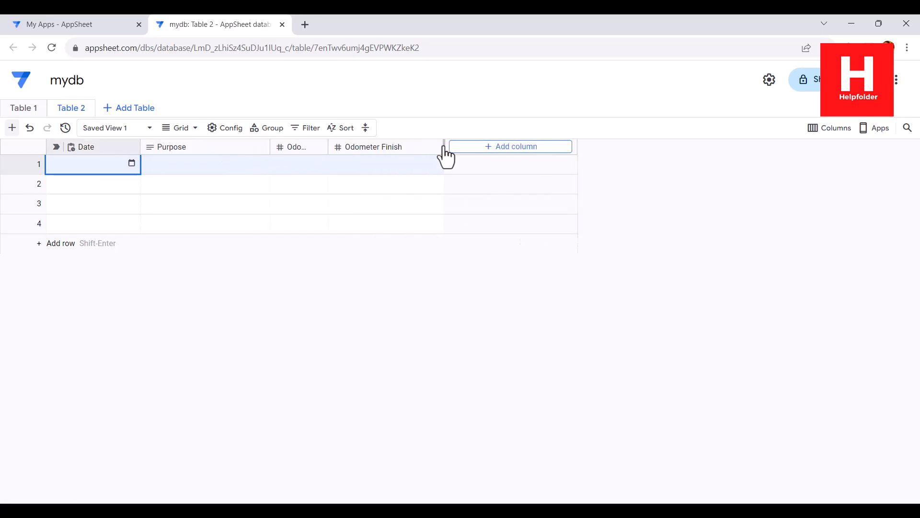
pyautogui.moveTo(326, 146); pyautogui.dragTo(374, 149)
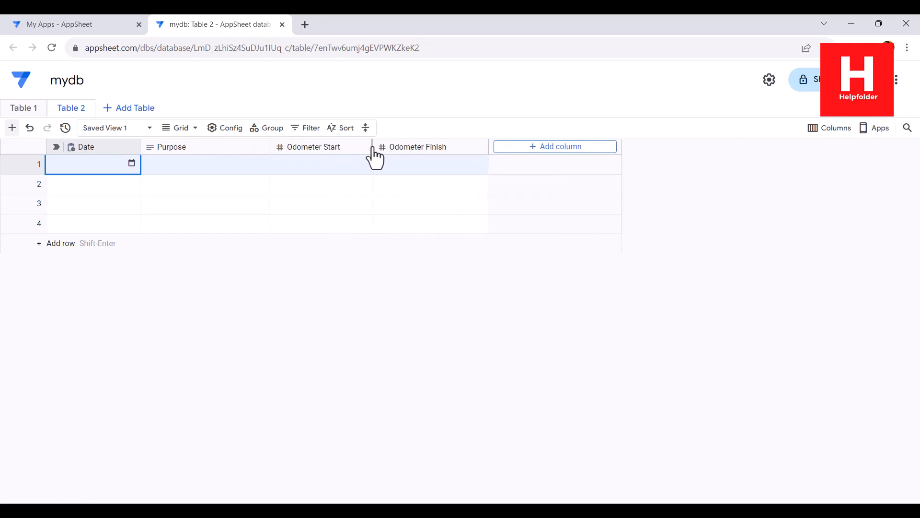
pyautogui.moveTo(270, 151); pyautogui.dragTo(217, 146)
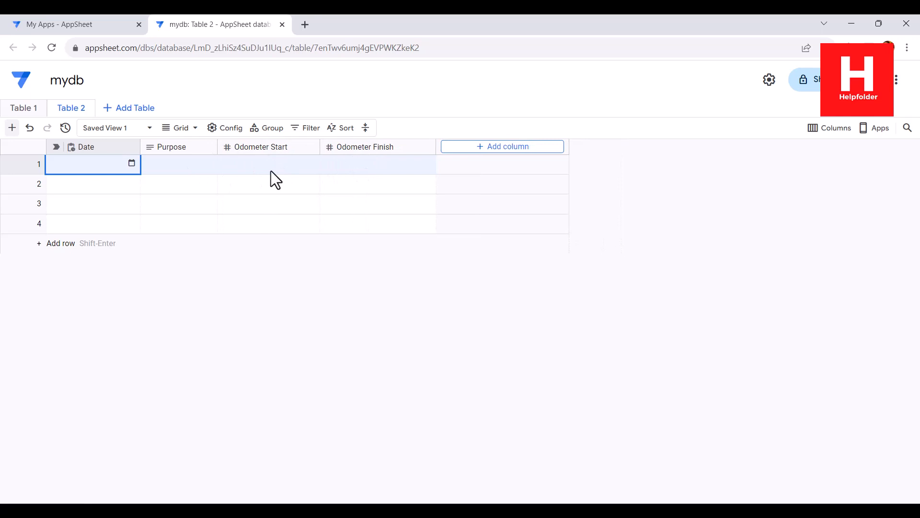
# - Add a new column named Mileage with type Decimal
pyautogui.click(471, 147)
pyautogui.write('Mileage')
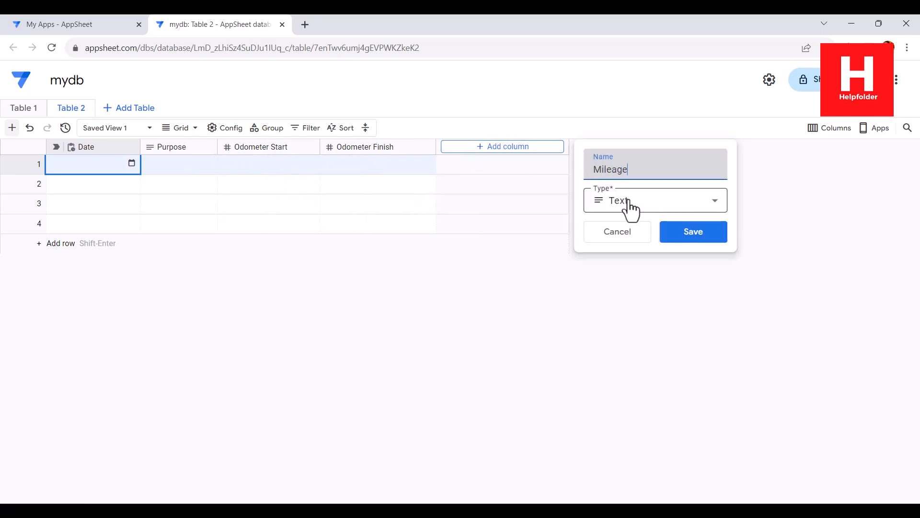
pyautogui.click(629, 209)
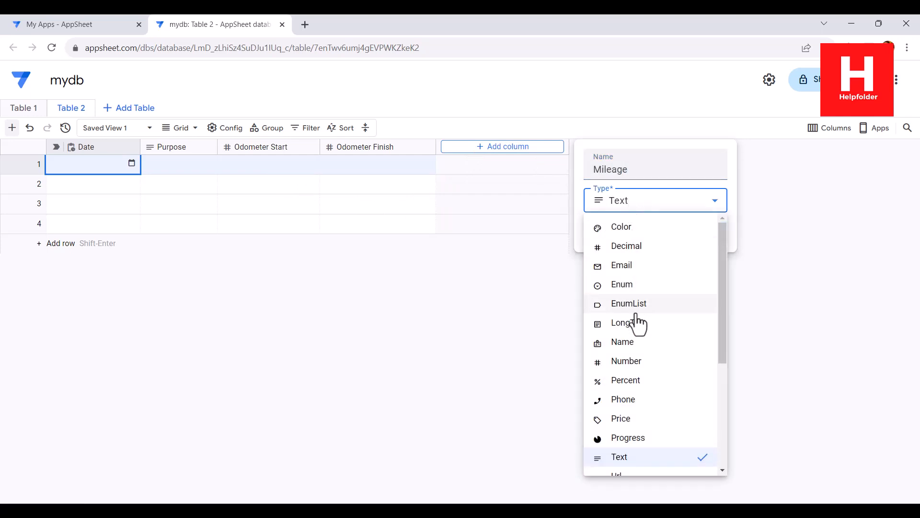
pyautogui.click(634, 363)
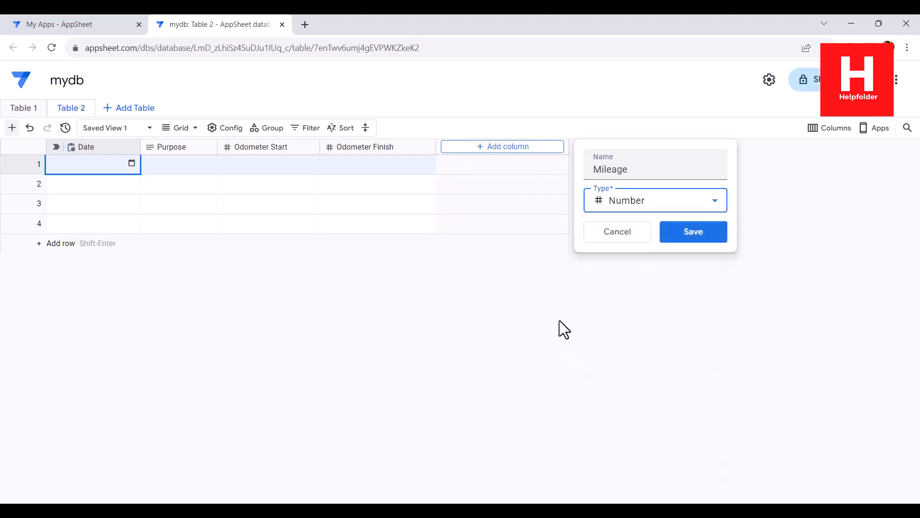
pyautogui.click(639, 204)
pyautogui.click(627, 246)
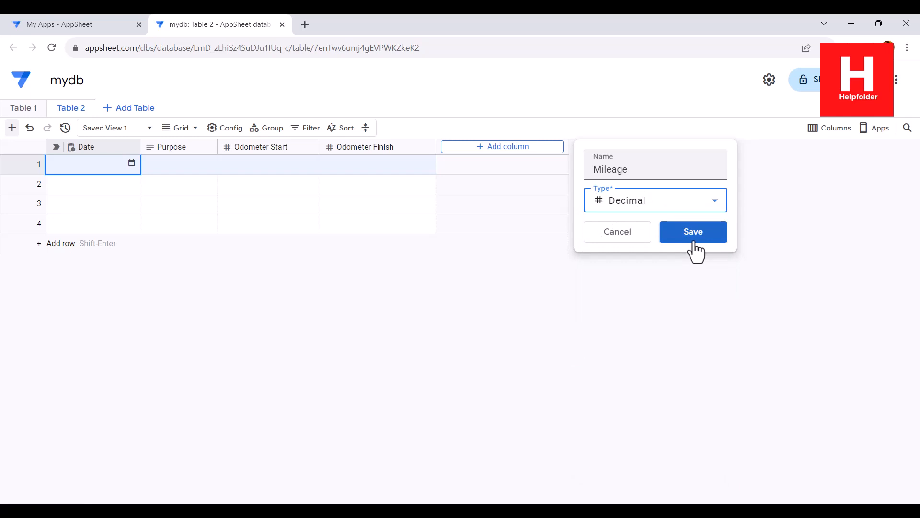
pyautogui.click(694, 242)
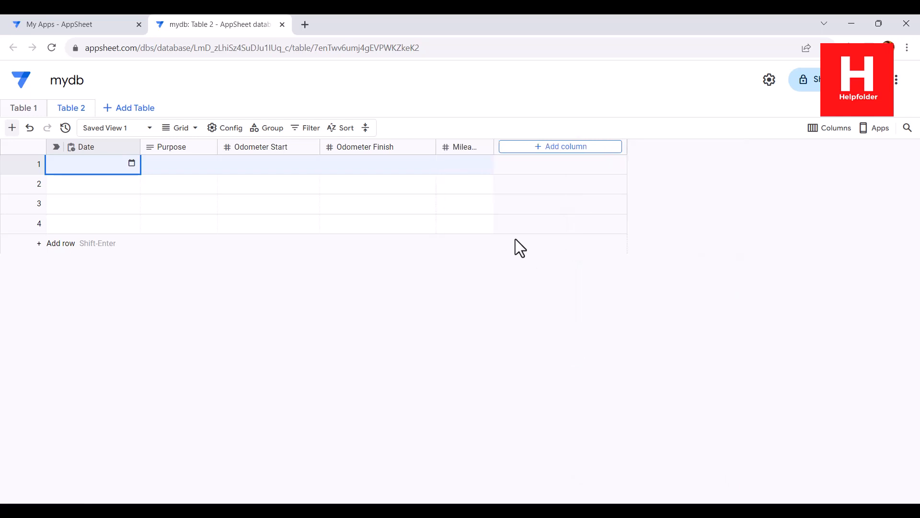
# - Add a new column named From with type Text
pyautogui.click(558, 147)
pyautogui.write('From')
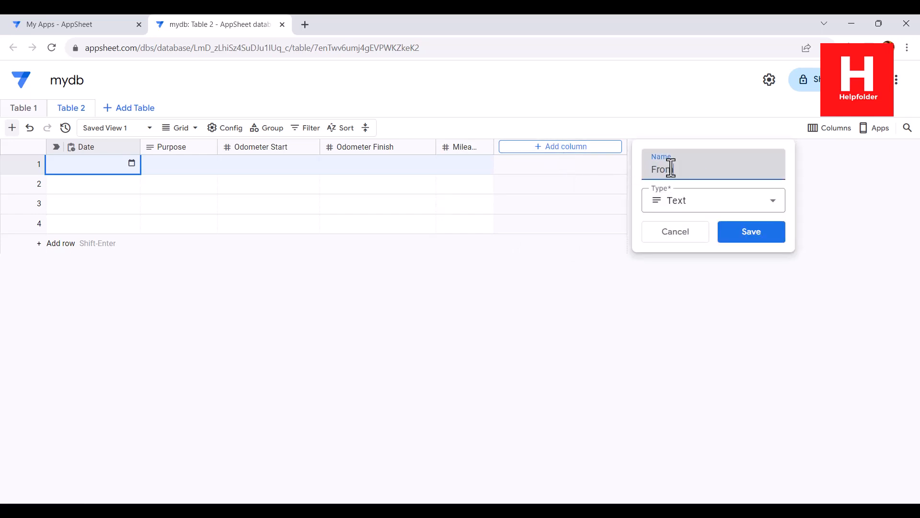
pyautogui.click(696, 211)
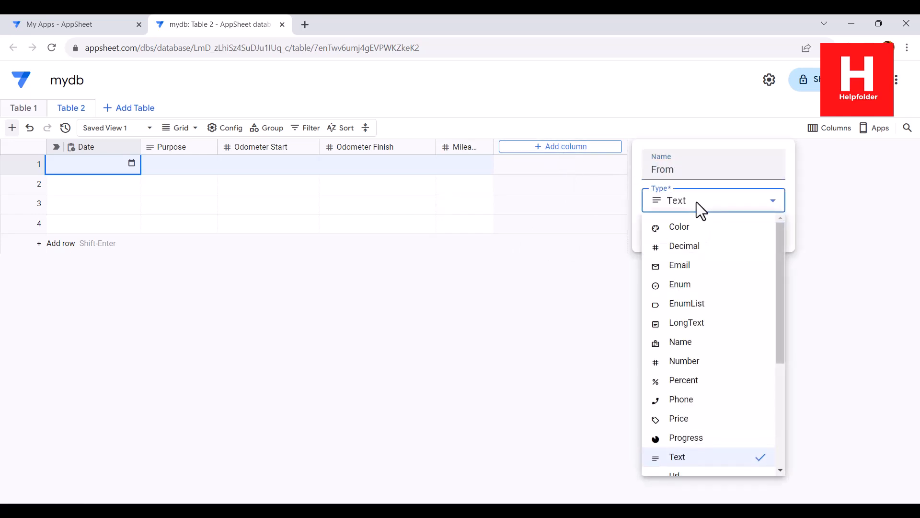
pyautogui.click(697, 202)
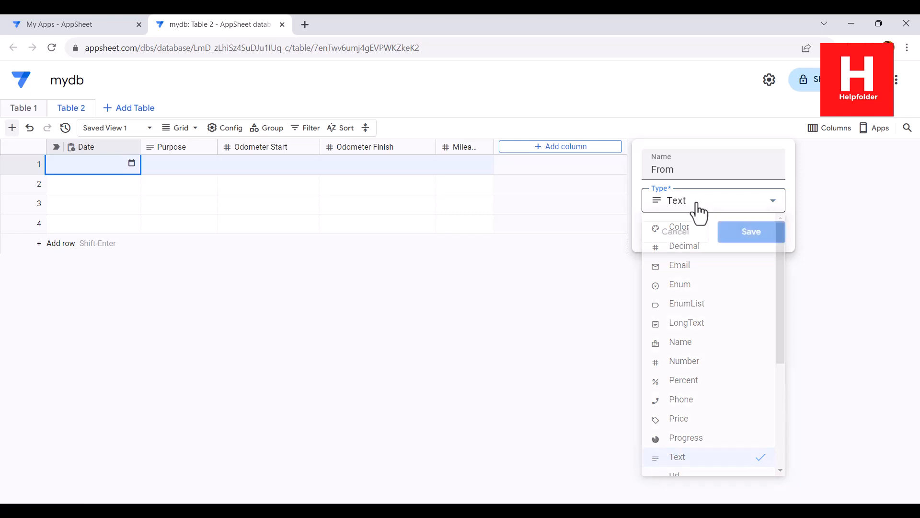
pyautogui.click(748, 235)
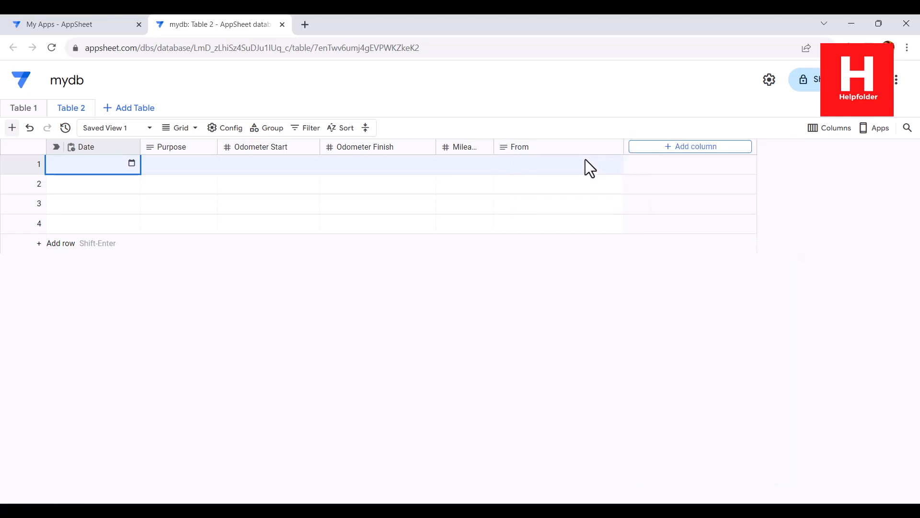
# - Add a new column named To (destination) with type Text
pyautogui.click(638, 149)
pyautogui.write('To (destination')
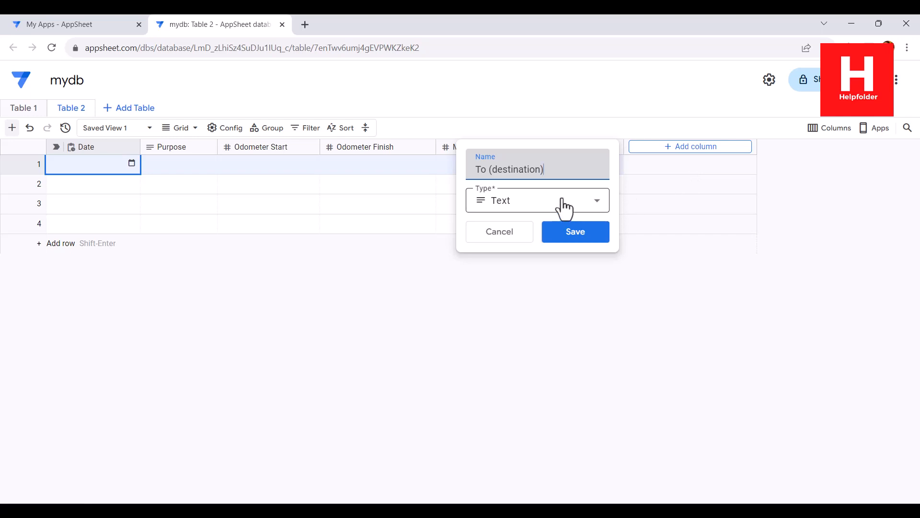
pyautogui.click(597, 237)
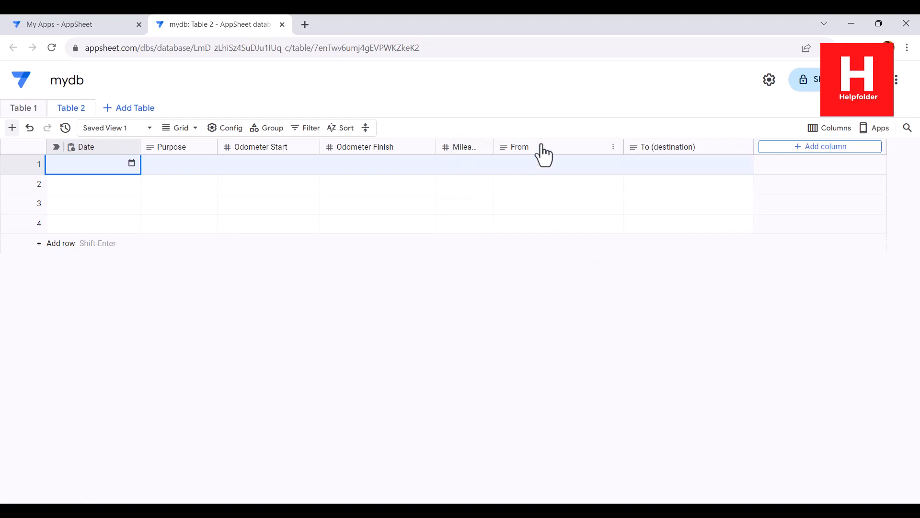
# - Rename the From column to From (Destination)
pyautogui.click(613, 147)
pyautogui.click(634, 166)
pyautogui.click(700, 176)
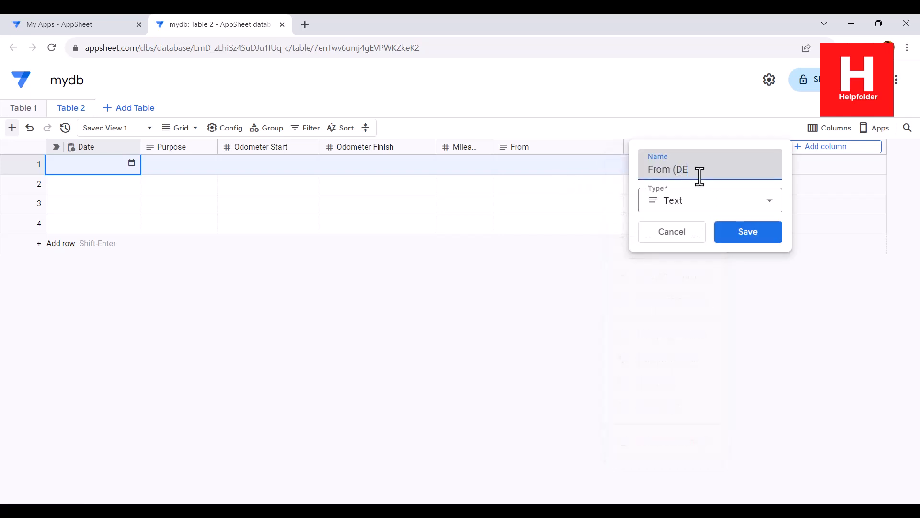
pyautogui.write('(Destination')
pyautogui.press('Return')
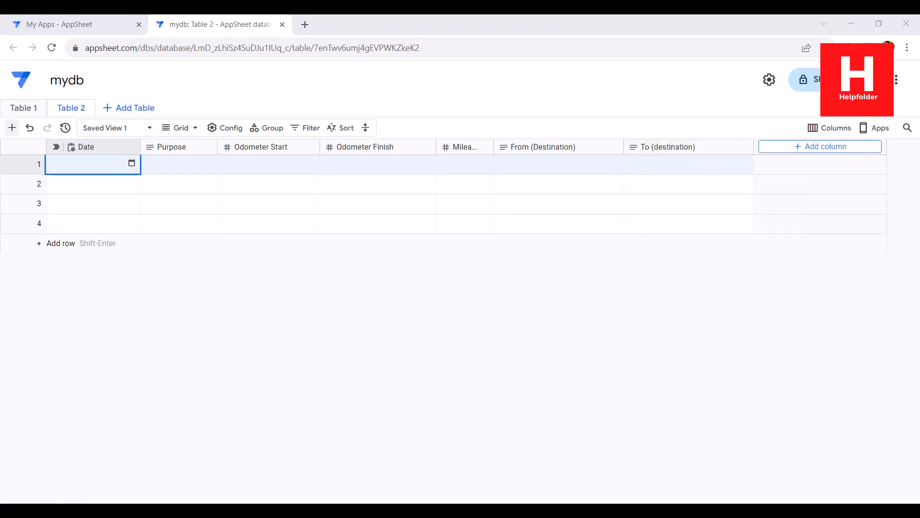
# - Rename Table 2 to Mileage and narrow the Odometer Finish column slightly
pyautogui.click(91, 109)
pyautogui.click(126, 130)
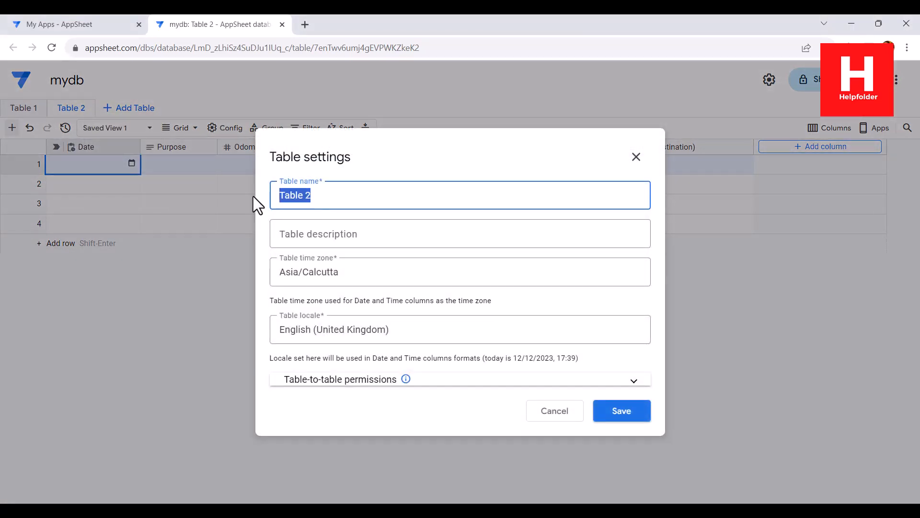
pyautogui.write('Mileage')
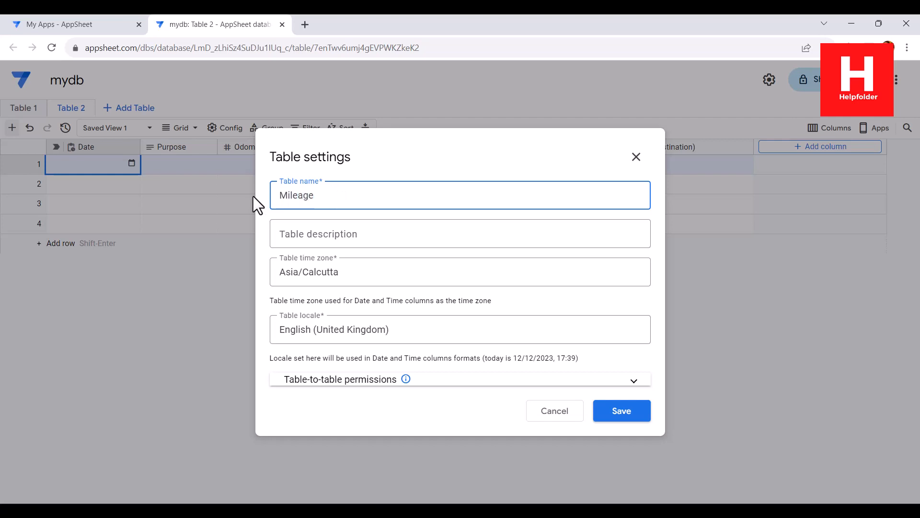
pyautogui.click(618, 414)
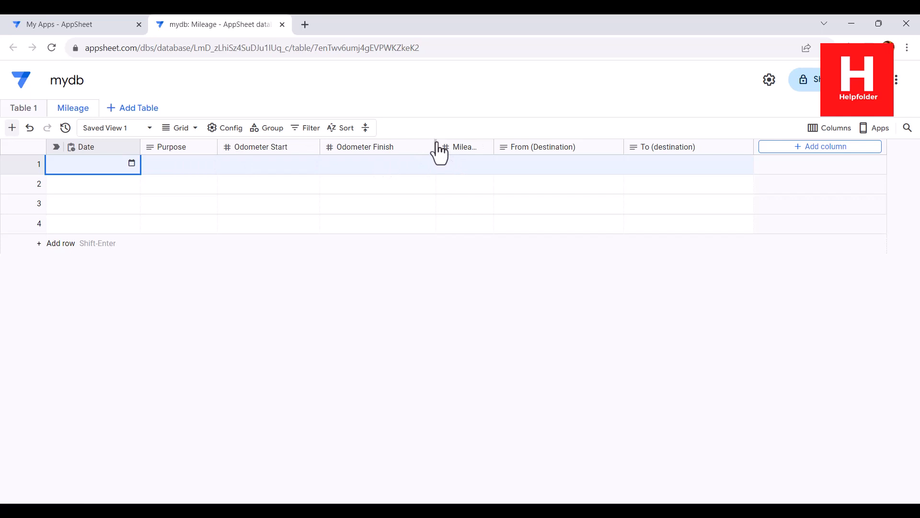
pyautogui.moveTo(436, 152); pyautogui.dragTo(410, 146)
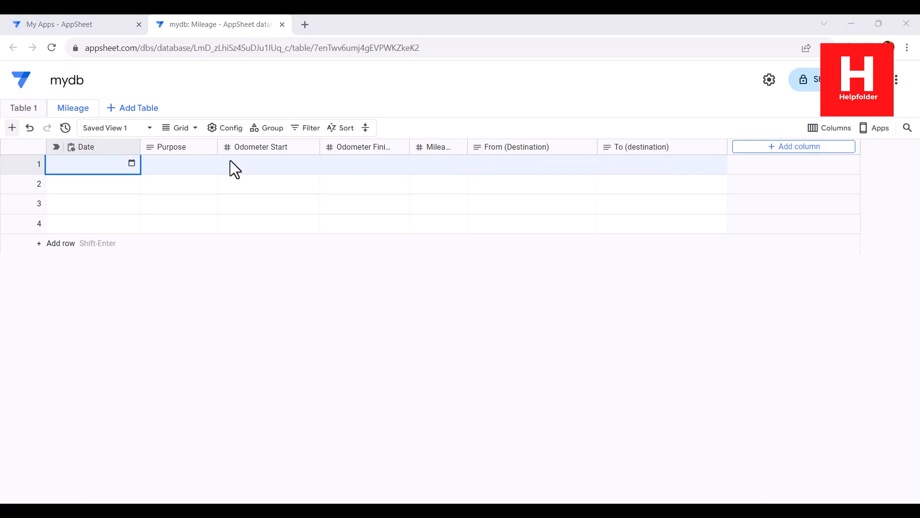
# - Start a new app from existing data on the My Apps page, named Mileage Tracker with category Other
pyautogui.click(85, 23)
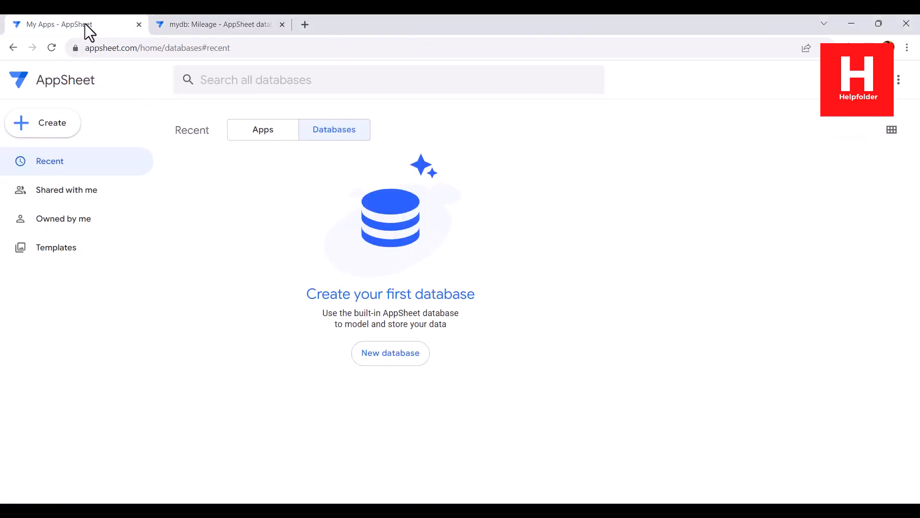
pyautogui.click(66, 129)
pyautogui.moveTo(85, 160)
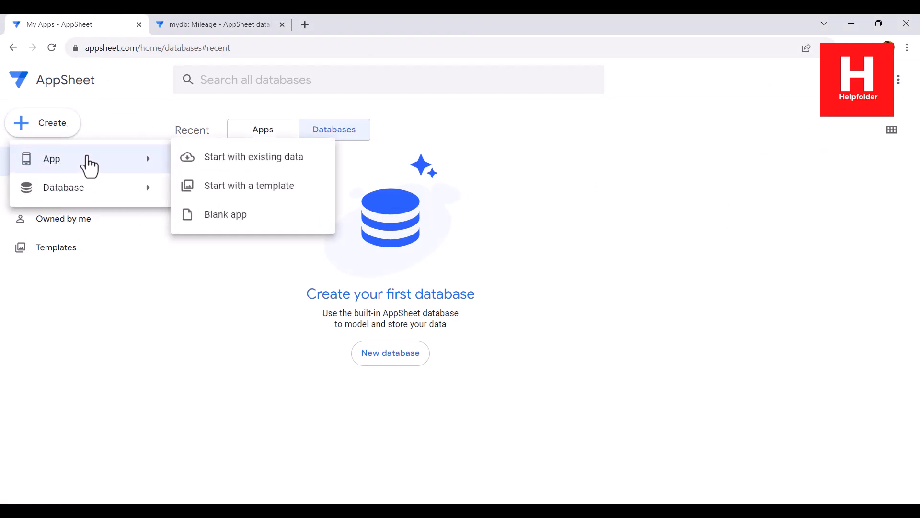
pyautogui.click(266, 168)
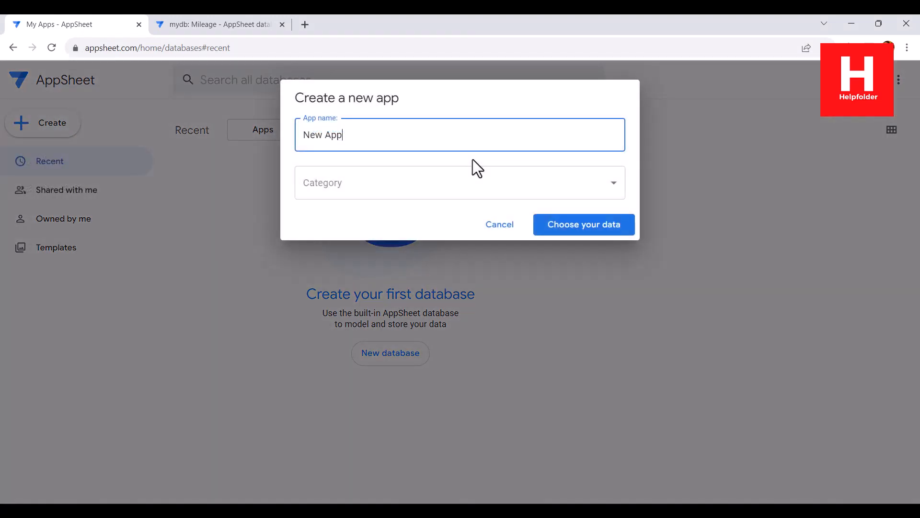
pyautogui.write('Mileage Tracker')
pyautogui.click(335, 185)
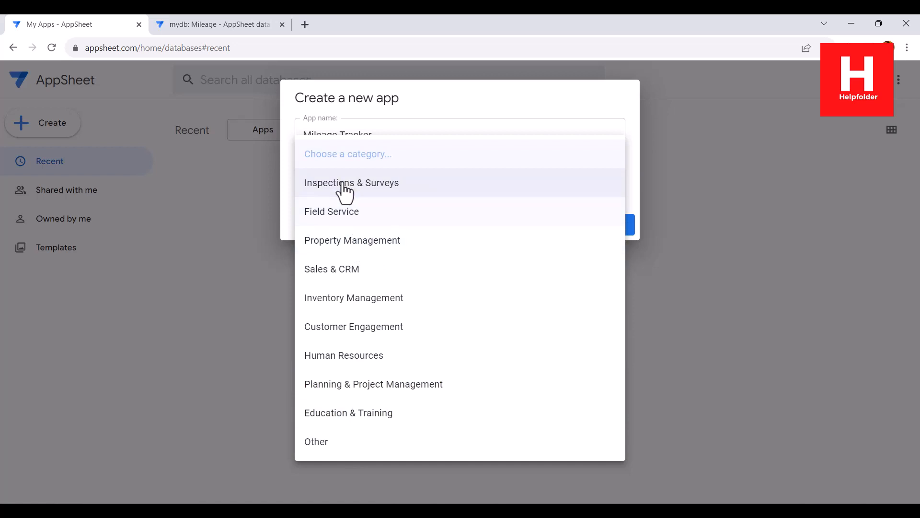
pyautogui.click(329, 442)
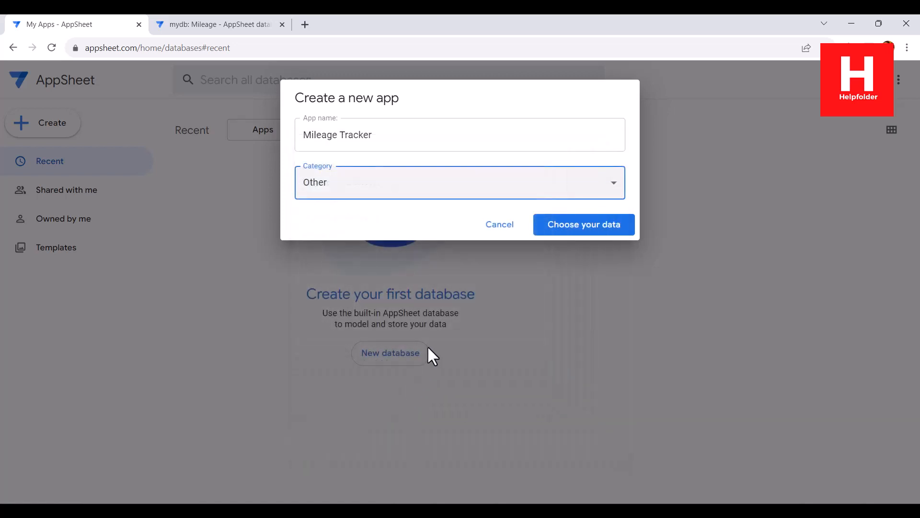
pyautogui.click(597, 224)
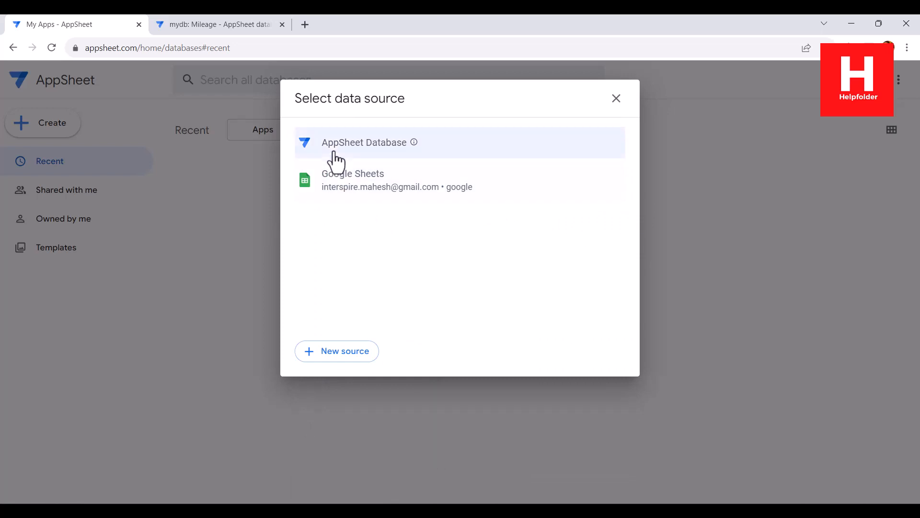
# - Create the app from the mydb AppSheet database using only the Mileage table, excluding Table 1
pyautogui.click(387, 154)
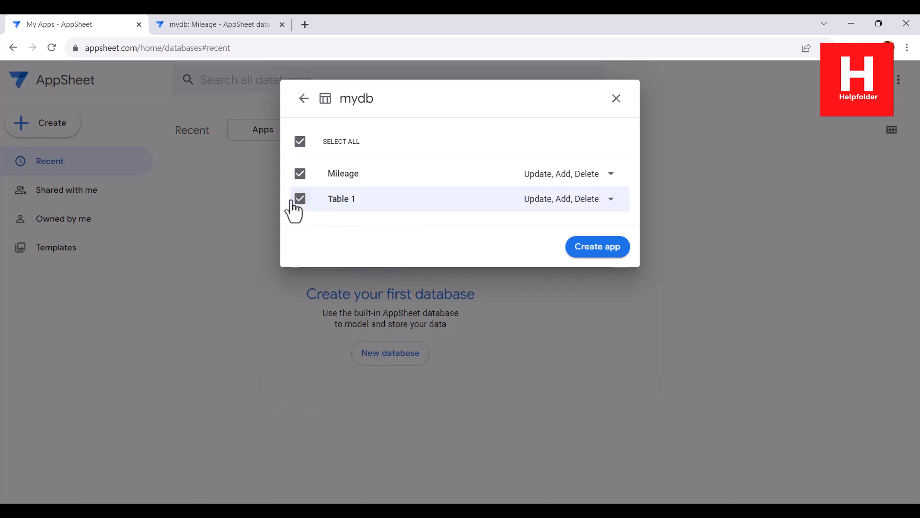
pyautogui.click(301, 197)
pyautogui.click(583, 254)
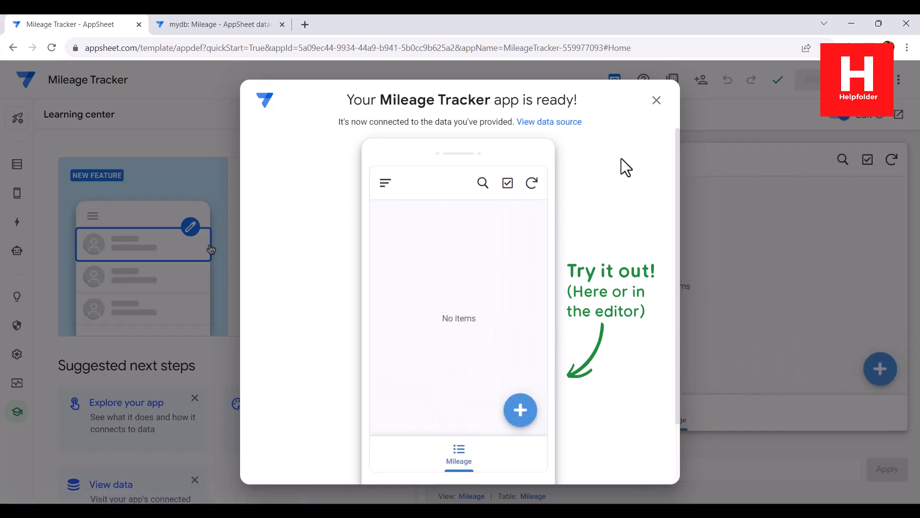
# - Dismiss the app-ready message and set the Mileage view's type to table
pyautogui.click(656, 100)
pyautogui.moveTo(14, 197)
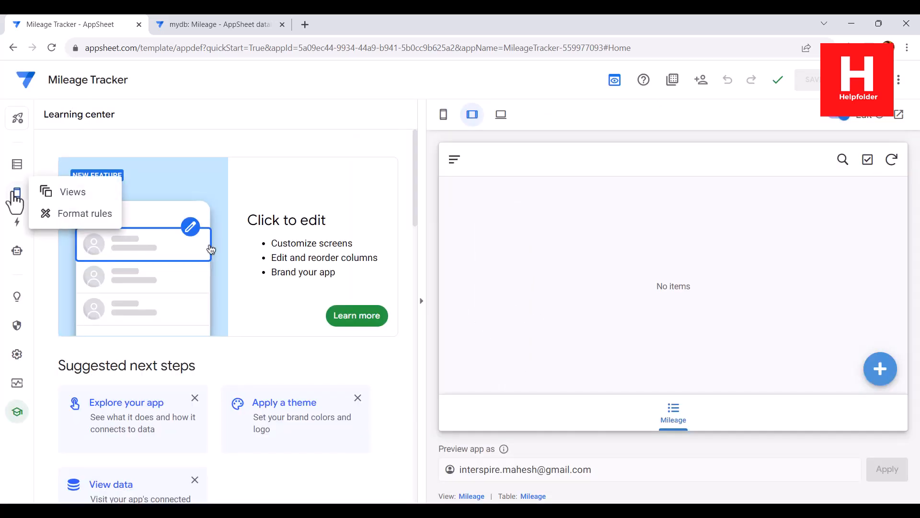
pyautogui.click(63, 192)
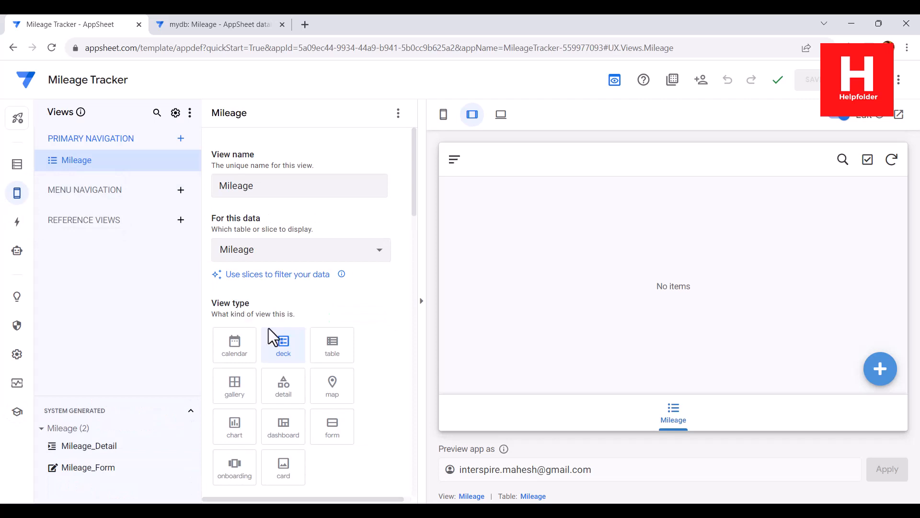
pyautogui.click(329, 352)
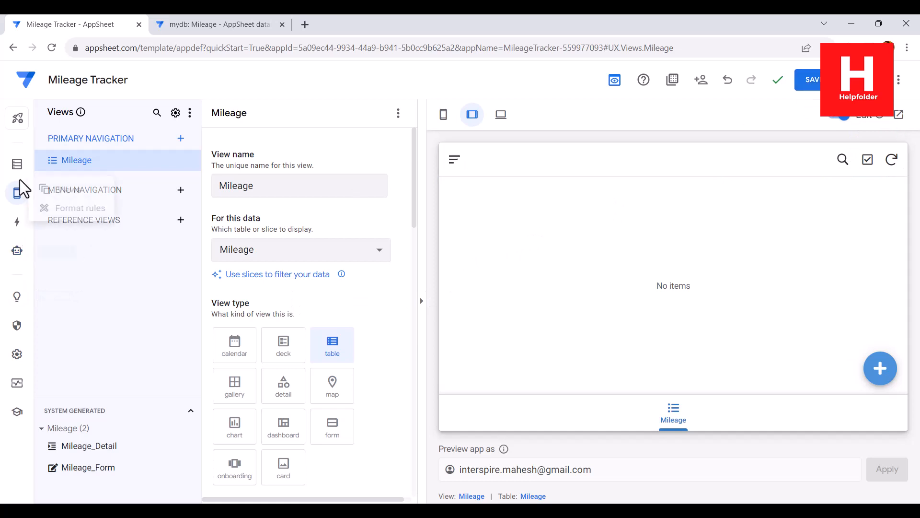
# - Open the Mileage table's data columns at full width and review their types and settings
pyautogui.click(17, 165)
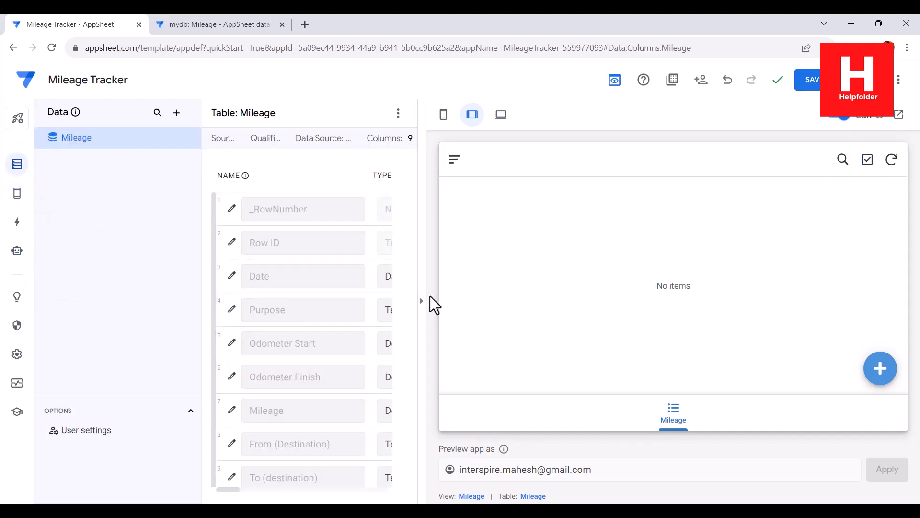
pyautogui.click(427, 269)
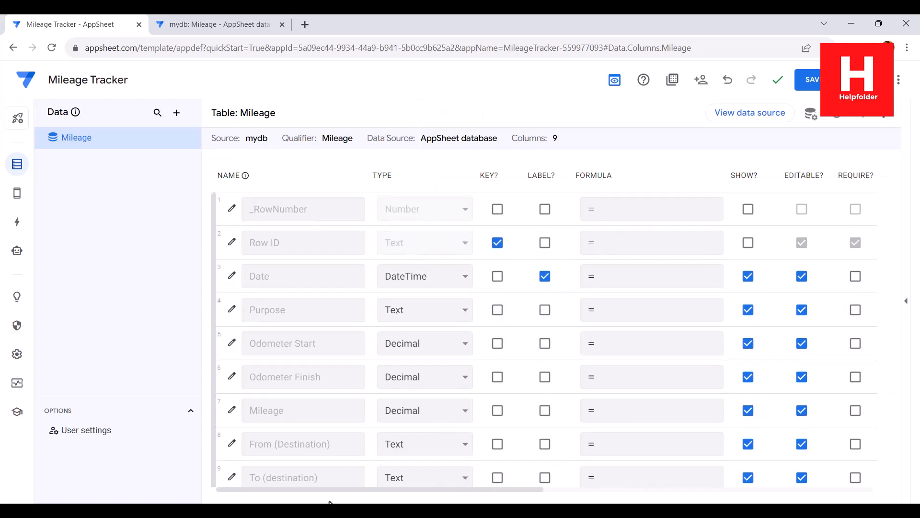
pyautogui.moveTo(328, 489)
pyautogui.mouseDown()
pyautogui.moveTo(374, 489)
pyautogui.moveTo(313, 489)
pyautogui.mouseUp()
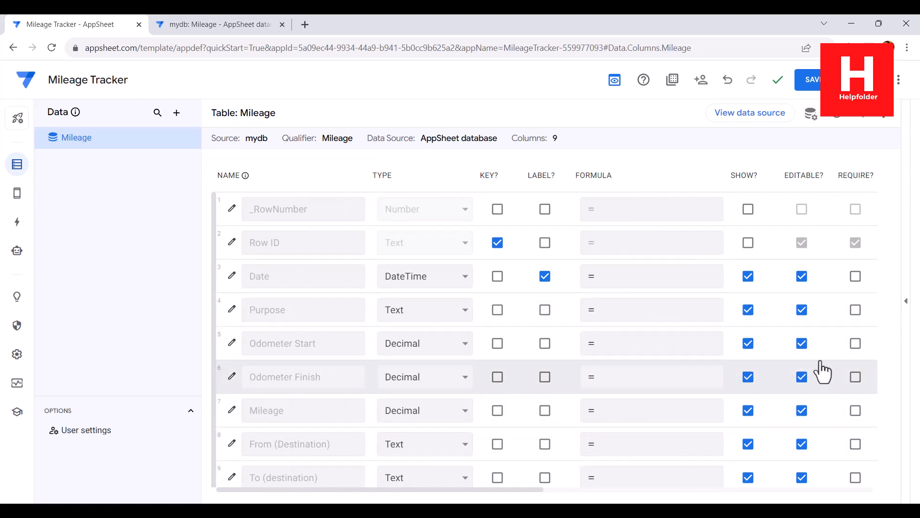
# - Return to the Mileage view's options and check which columns are available for sorting
pyautogui.click(19, 190)
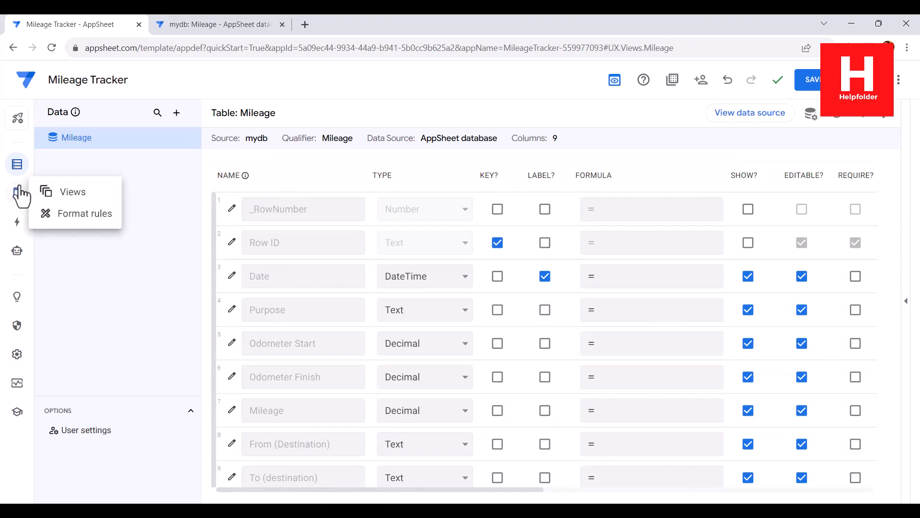
pyautogui.scroll(-5, 817, 329)
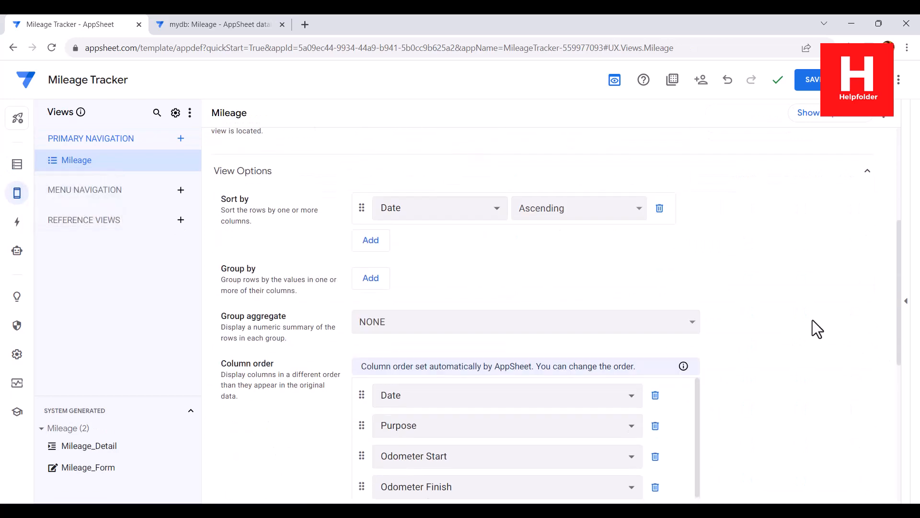
pyautogui.click(429, 210)
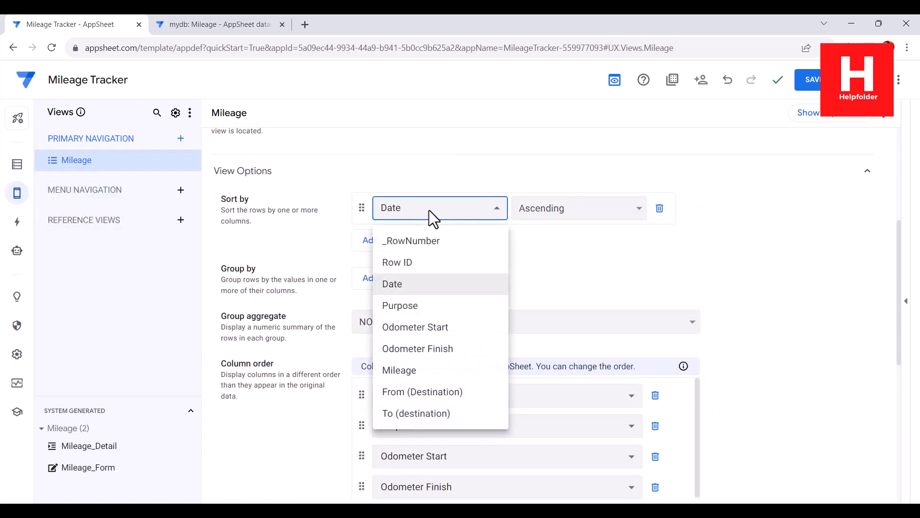
pyautogui.click(845, 248)
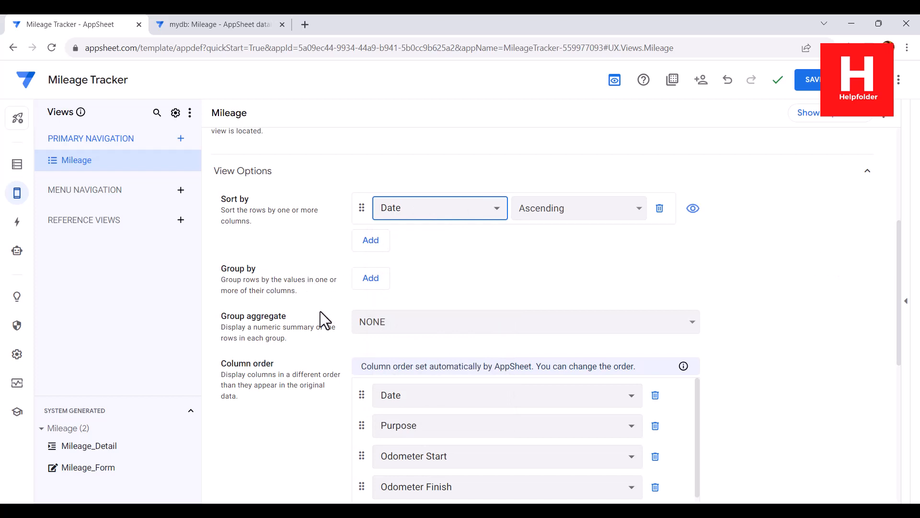
# - Move the Mileage column to the end of the Mileage view's column order, after To (destination), and save the app
pyautogui.scroll(-2, 271, 372)
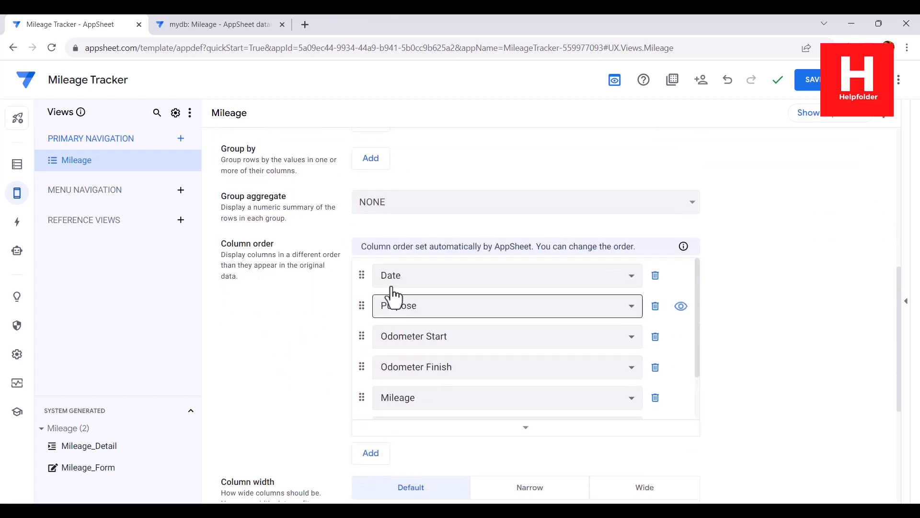
pyautogui.scroll(-1, 486, 345)
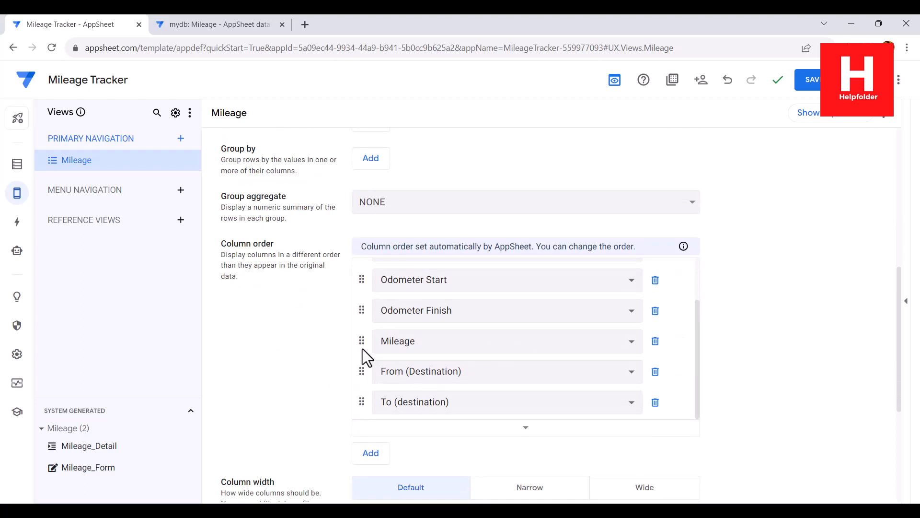
pyautogui.moveTo(362, 348); pyautogui.dragTo(365, 458)
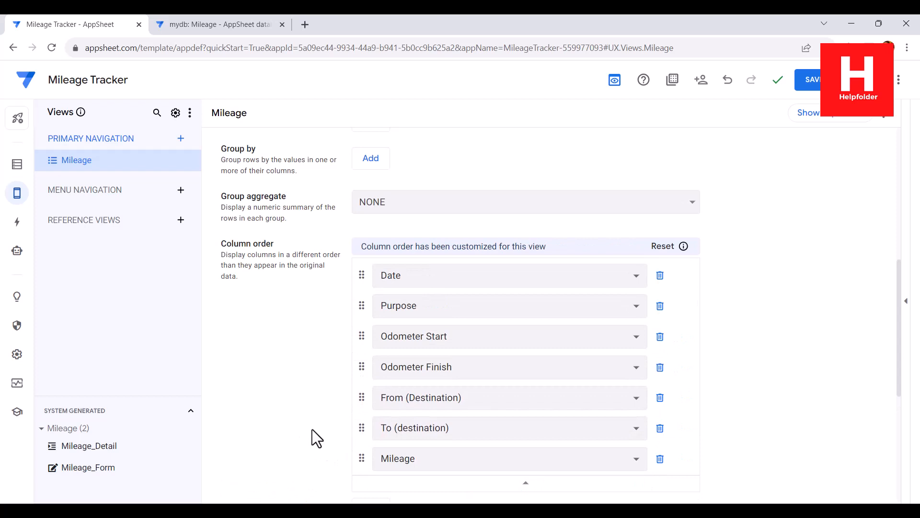
pyautogui.click(810, 80)
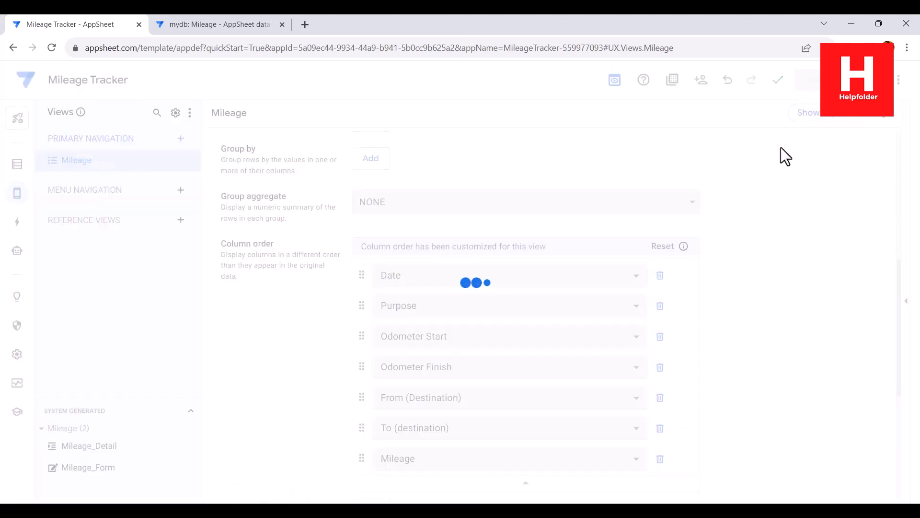
# - Show the app preview, open its desktop version in a separate browser tab, and close the mydb database tab
pyautogui.click(815, 115)
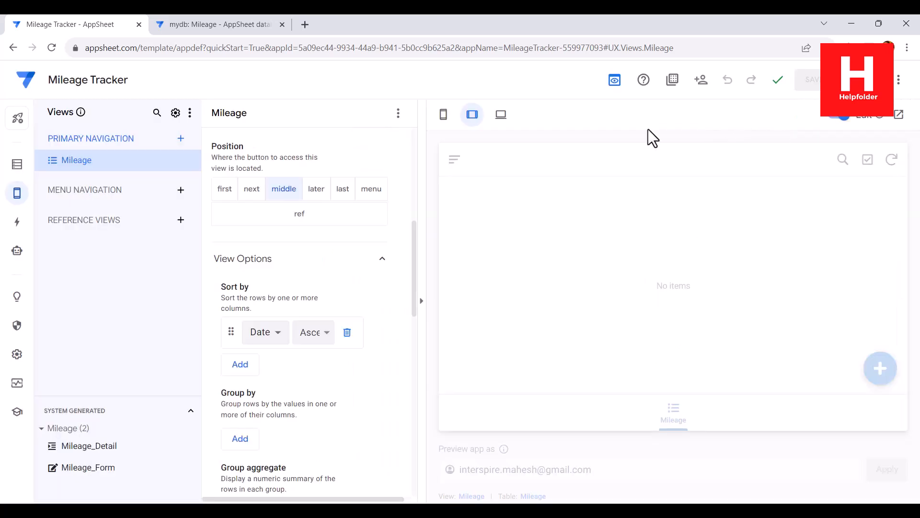
pyautogui.click(501, 115)
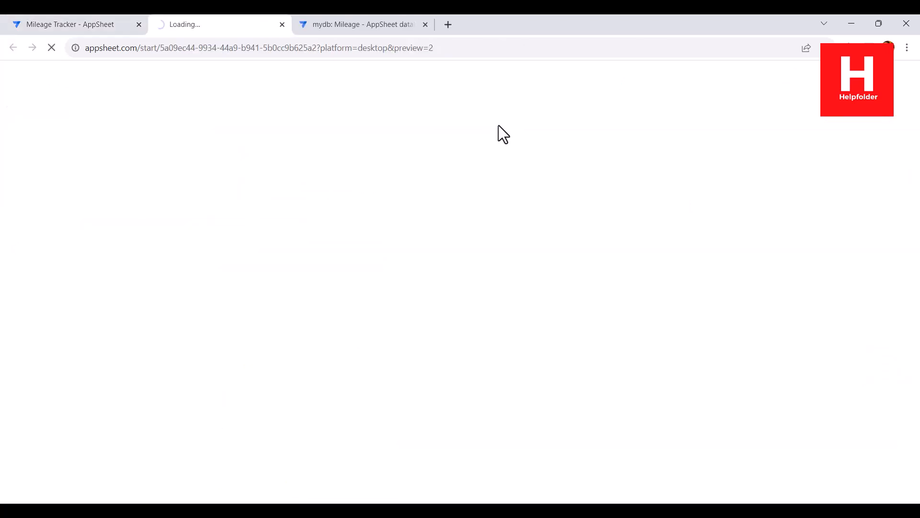
pyautogui.click(425, 25)
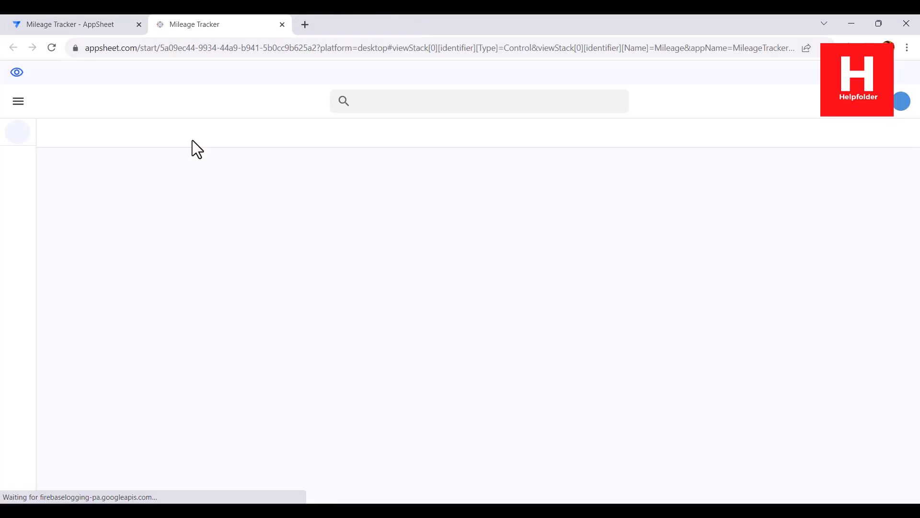
pyautogui.click(850, 135)
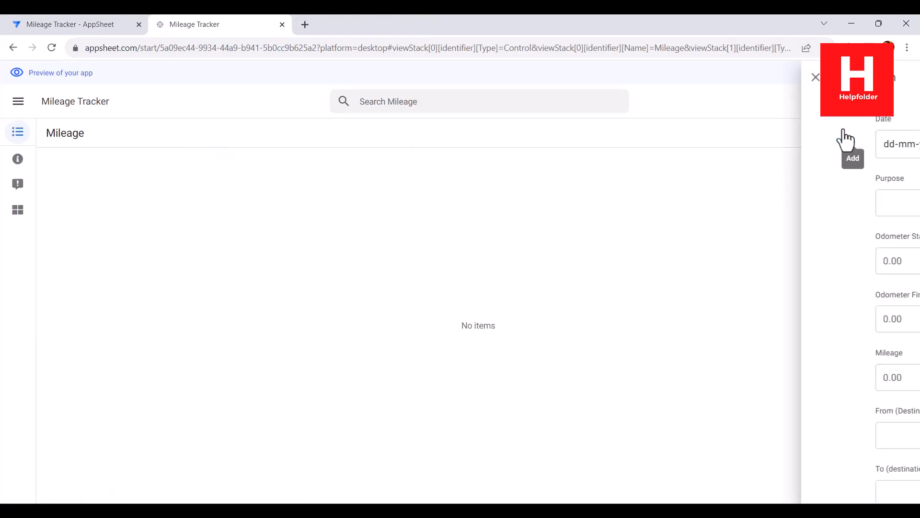
pyautogui.click(823, 144)
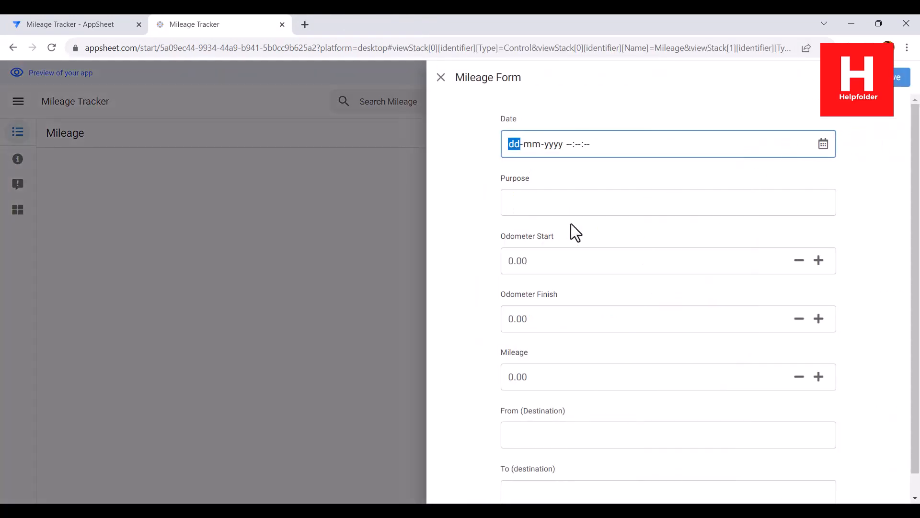
pyautogui.click(823, 144)
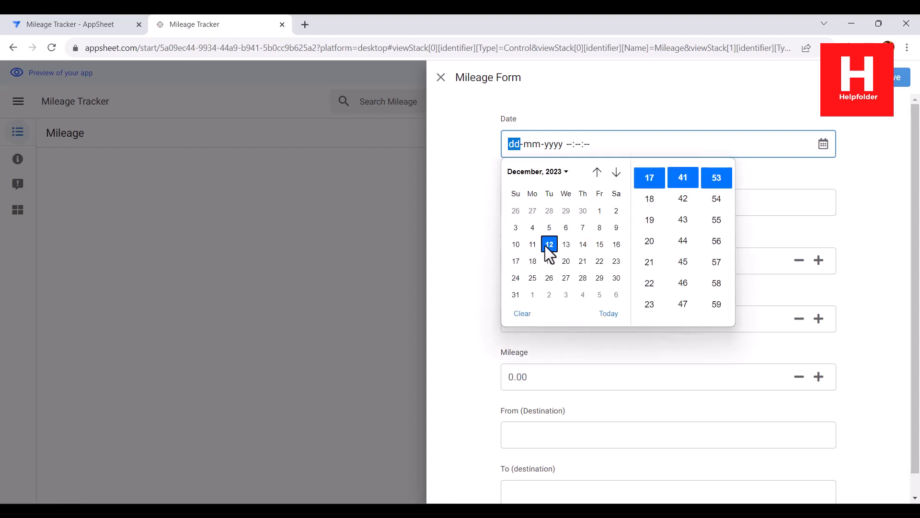
pyautogui.click(546, 245)
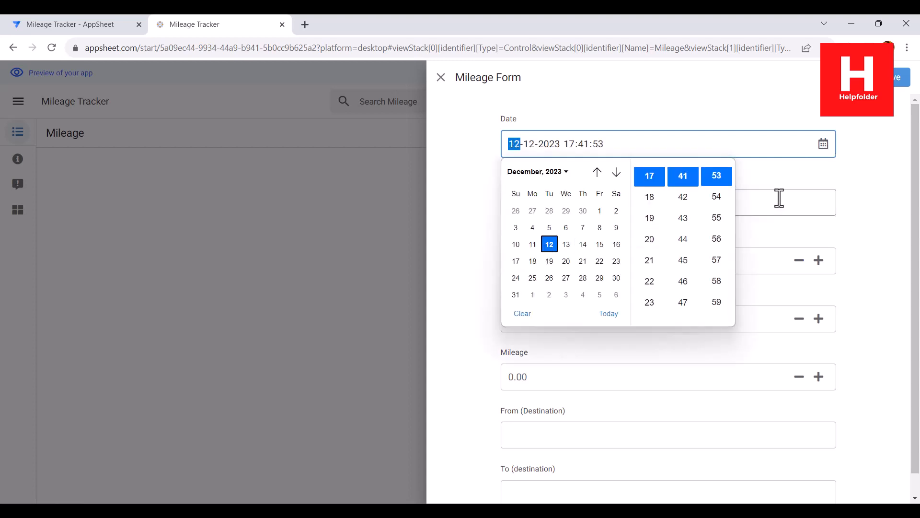
pyautogui.click(480, 227)
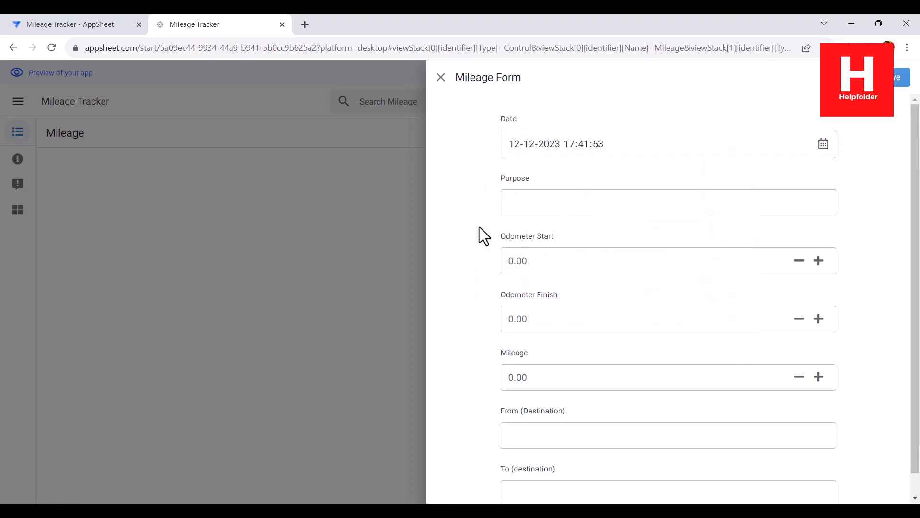
# - Fill in the record with purpose Sales trip, Odometer Start 12.2, Odometer Finish 14.3 and Mileage 20
pyautogui.click(537, 207)
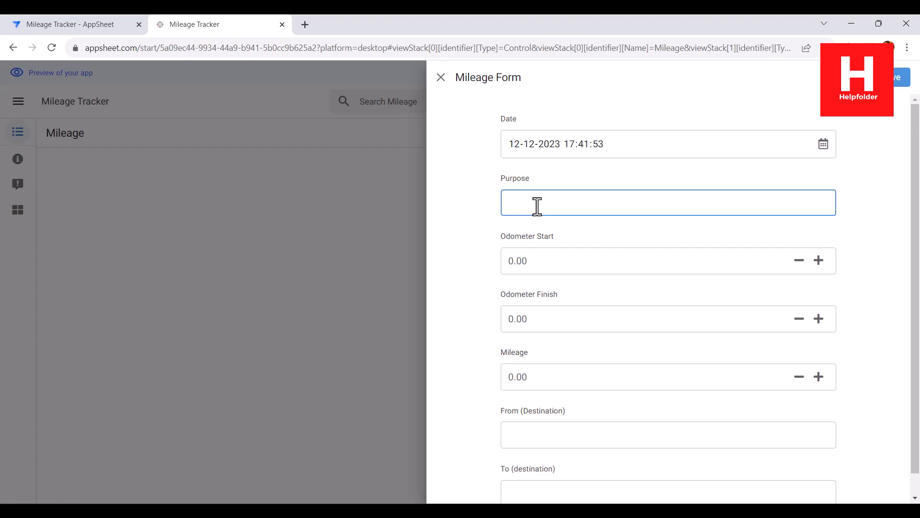
pyautogui.write('Sales trip')
pyautogui.click(578, 271)
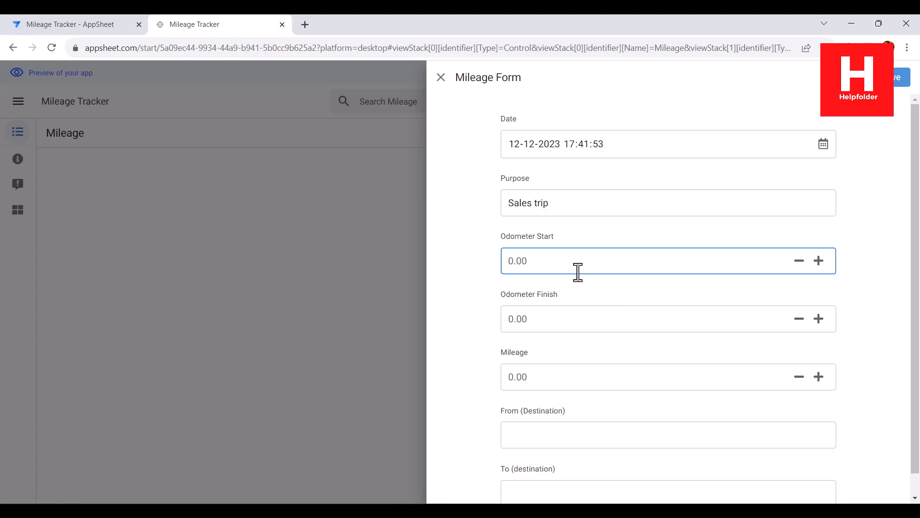
pyautogui.write('12.2')
pyautogui.click(570, 312)
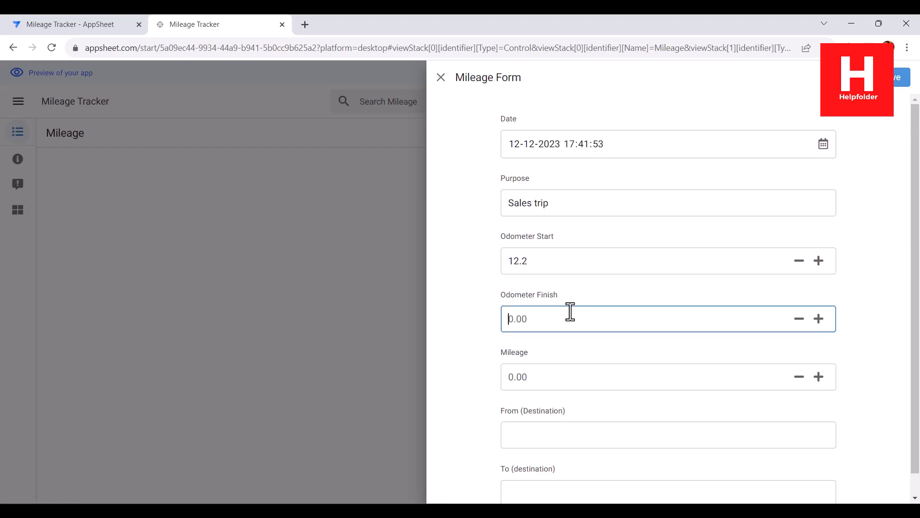
pyautogui.write('14.3')
pyautogui.click(550, 374)
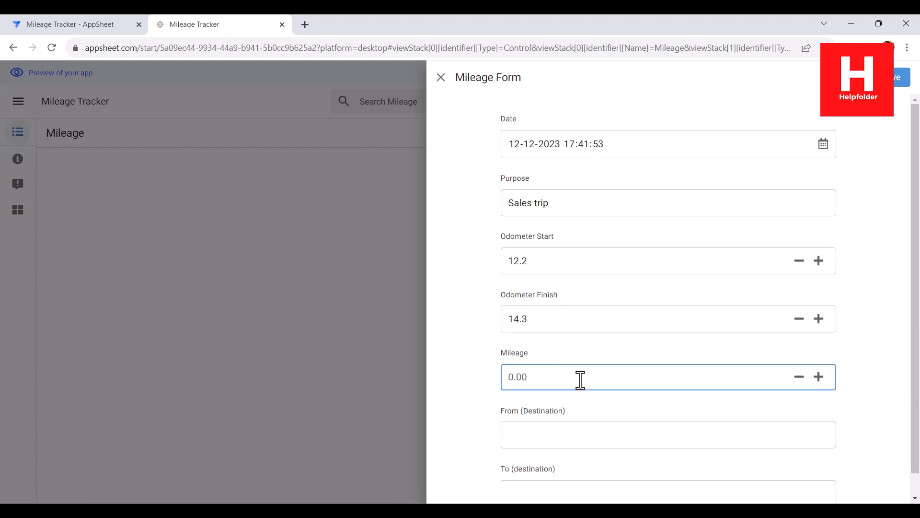
pyautogui.write('20')
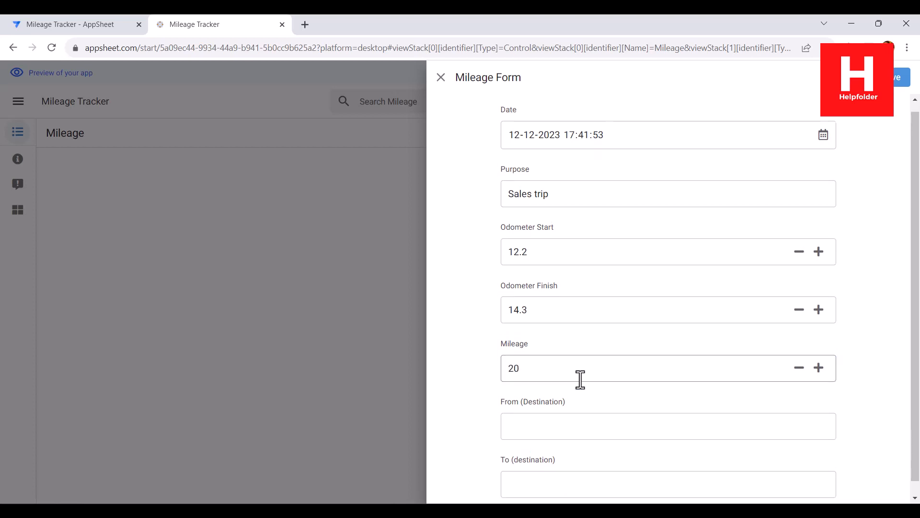
# - Set From (Destination) to Sales and To (destination) to Office, and save the Mileage record
pyautogui.click(533, 437)
pyautogui.scroll(-1, 479, 355)
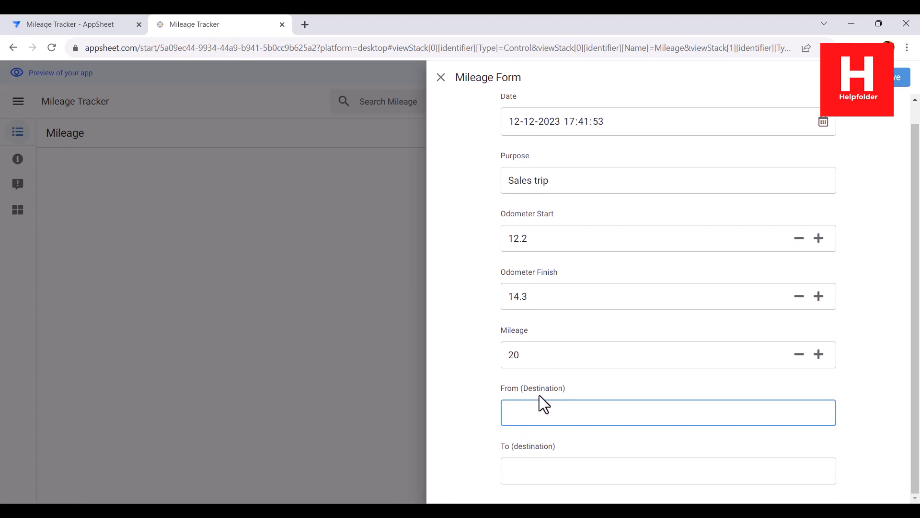
pyautogui.write('Sales')
pyautogui.click(524, 468)
pyautogui.write('Office')
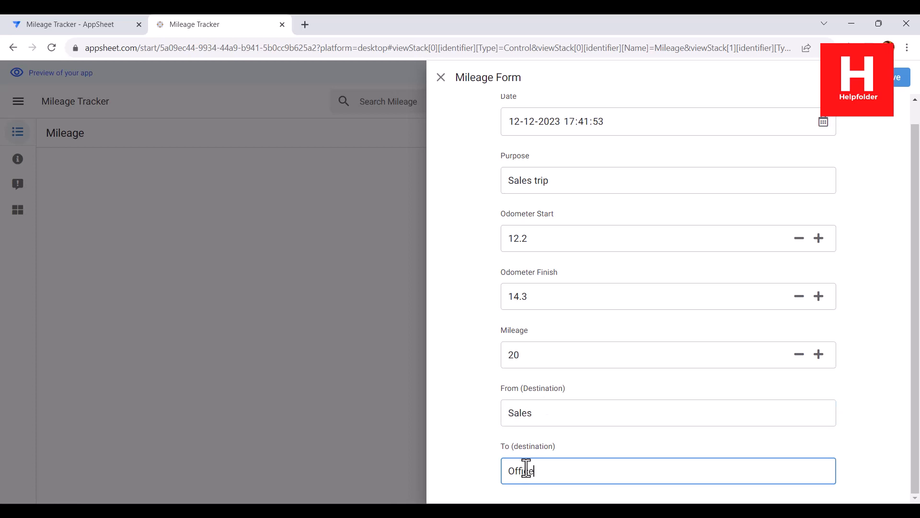
pyautogui.click(901, 81)
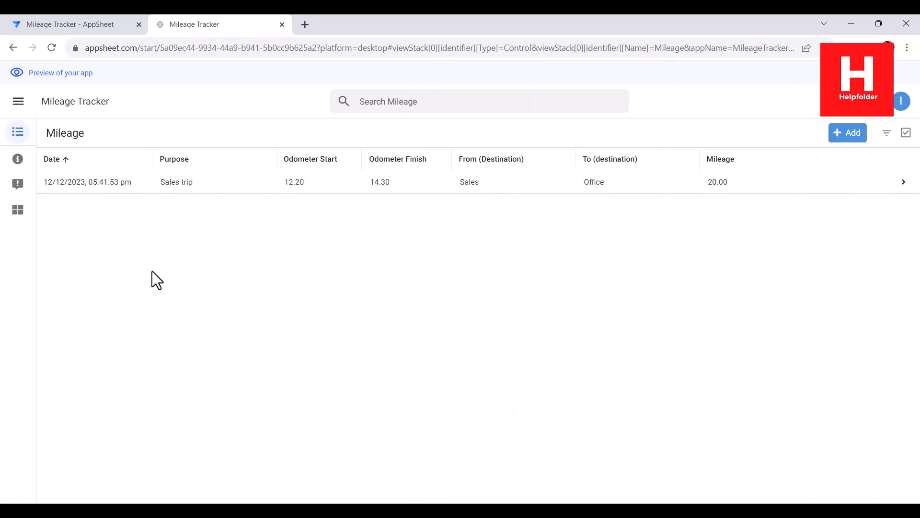
# - Open the details of the saved Sales trip record from the Mileage table
pyautogui.click(96, 189)
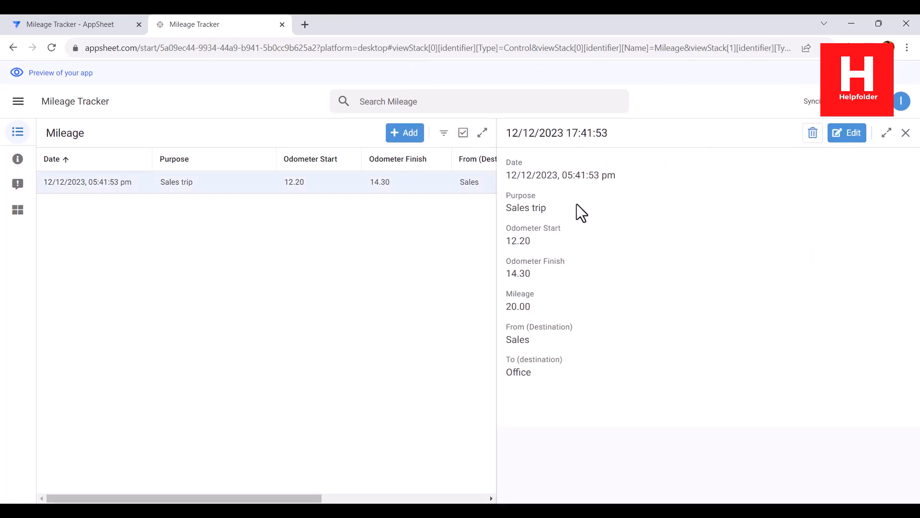